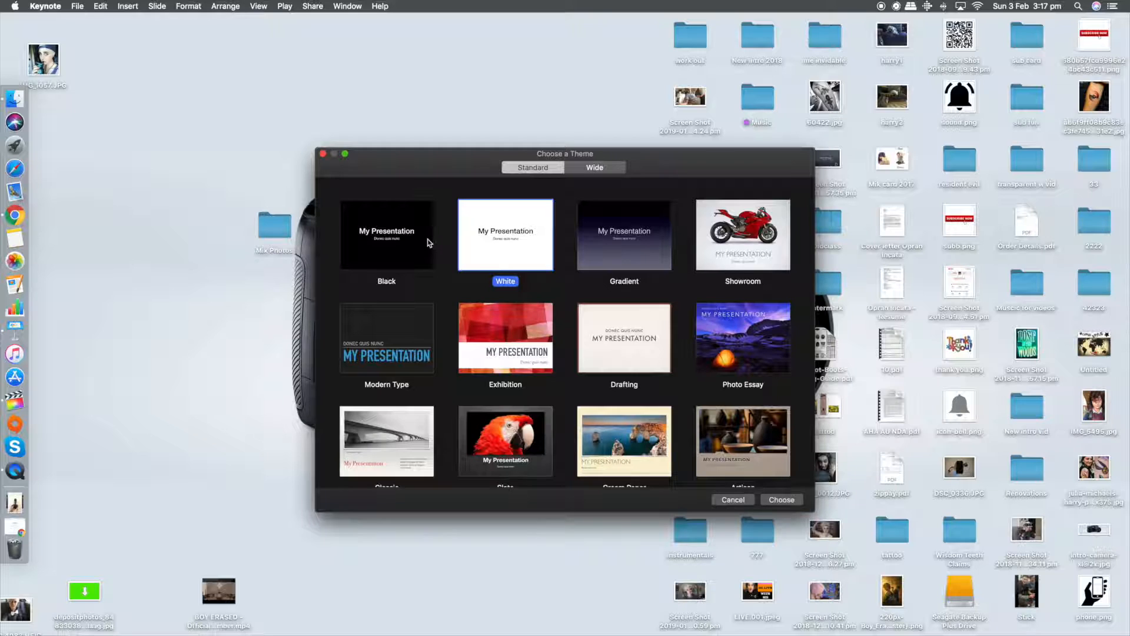
Step: Create a presentation with the Black theme and set its slide size to Widescreen (16:9)
{"action": "left_click", "coordinate": [781, 500]}
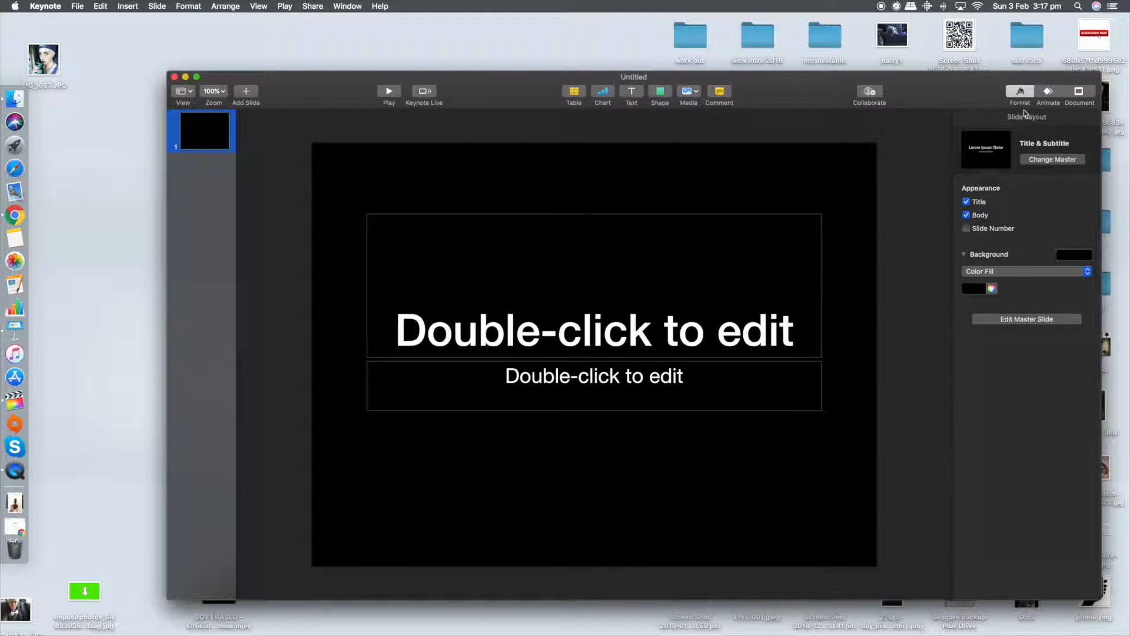
{"action": "left_click", "coordinate": [1048, 93]}
{"action": "left_click", "coordinate": [1081, 92]}
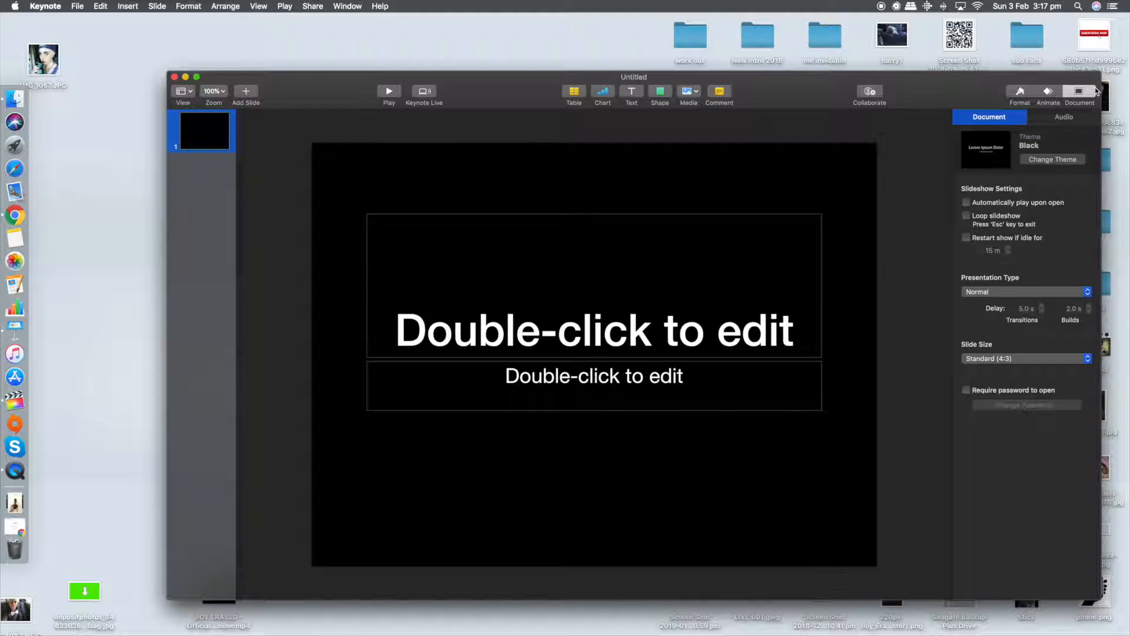
{"action": "left_click", "coordinate": [1054, 360]}
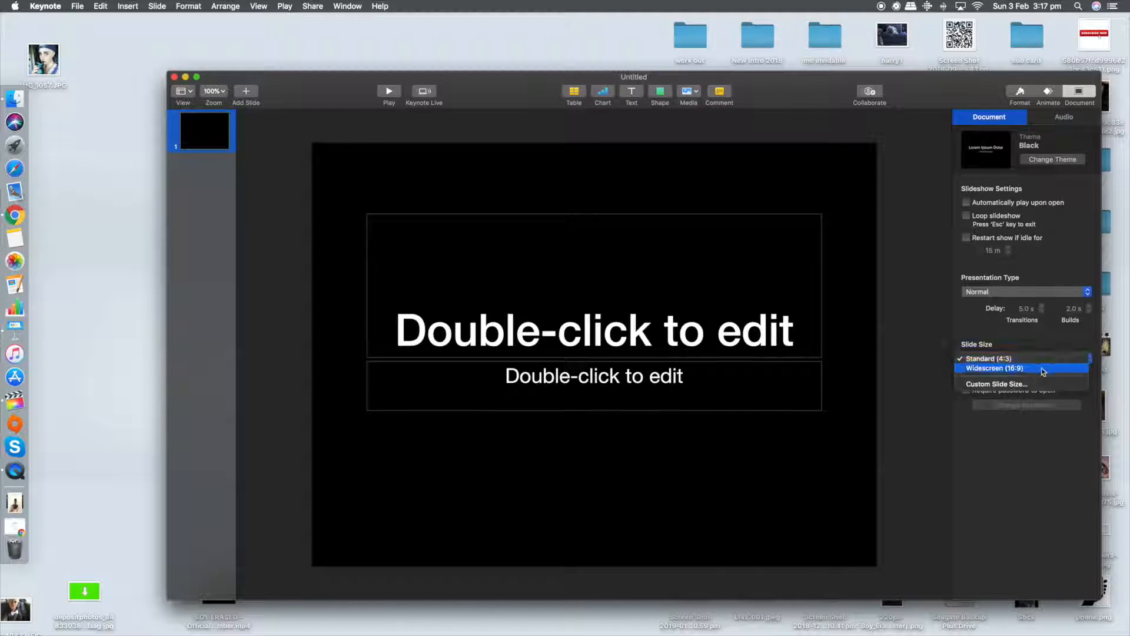
{"action": "left_click", "coordinate": [1052, 370]}
Step: Delete the title and subtitle placeholders from the slide, and enlarge and reposition the presentation window
{"action": "left_click_drag", "start_coordinate": [901, 192], "coordinate": [517, 455]}
{"action": "key", "text": "Delete"}
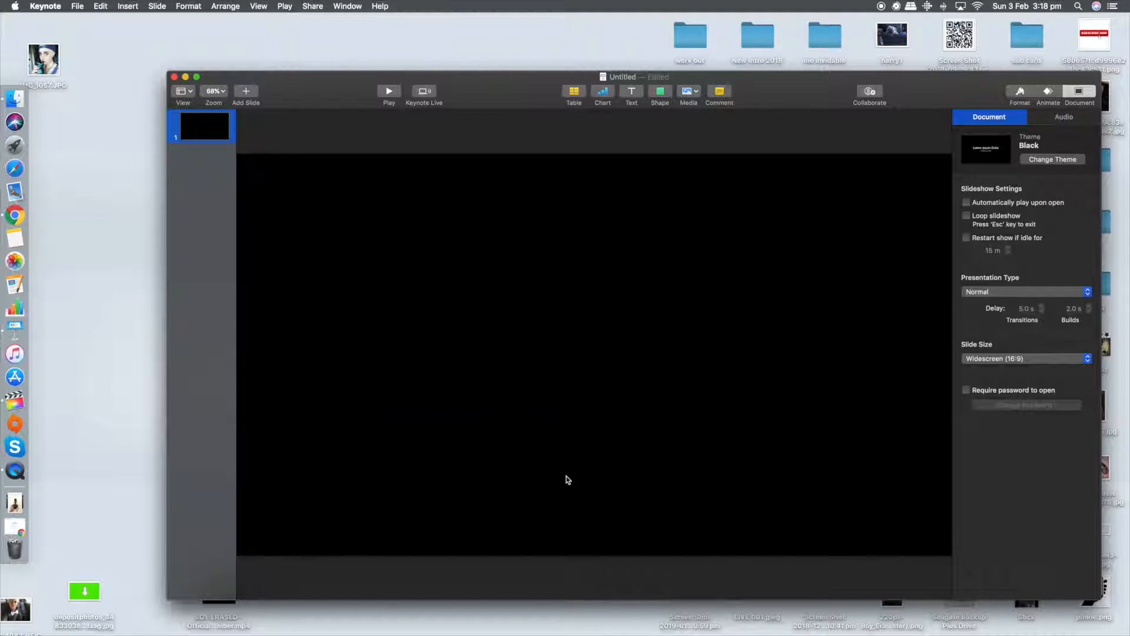
{"action": "left_click_drag", "start_coordinate": [1098, 593], "coordinate": [1127, 633]}
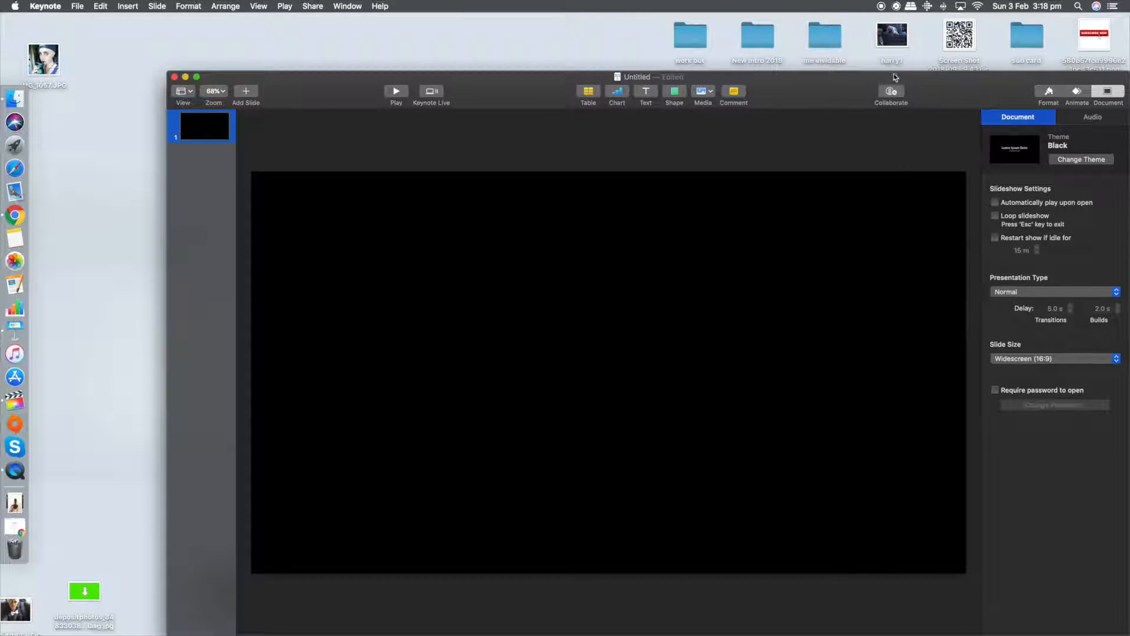
{"action": "left_click_drag", "start_coordinate": [927, 90], "coordinate": [818, 63]}
Step: Switch to Chrome and search Google Images for "marie kondo png"
{"action": "type", "text": "marie "}
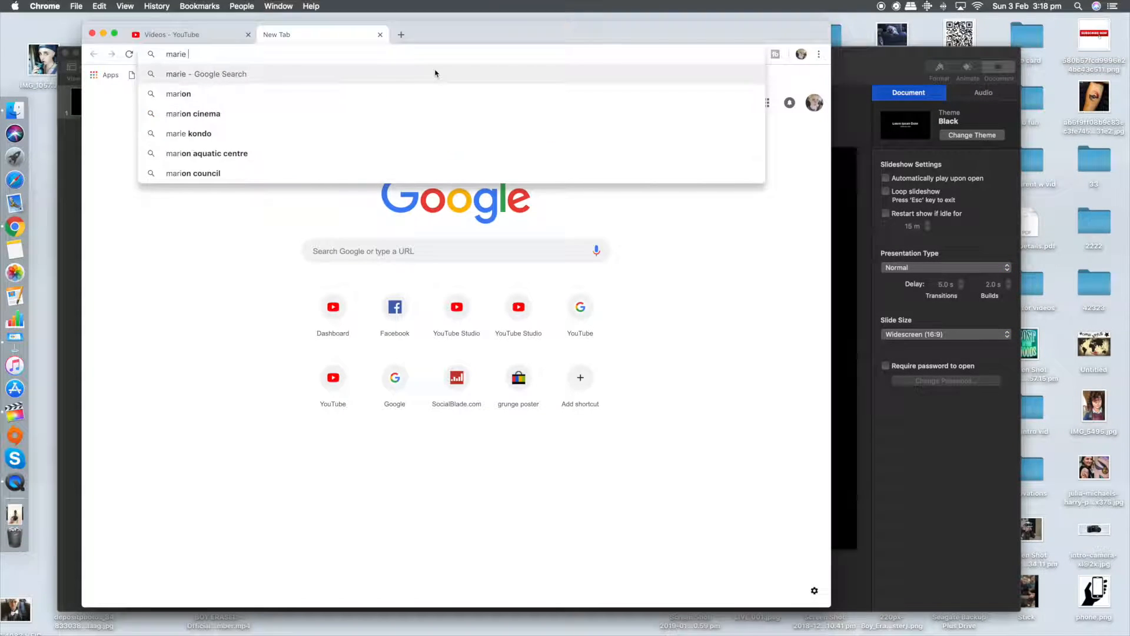
{"action": "type", "text": "kondo png"}
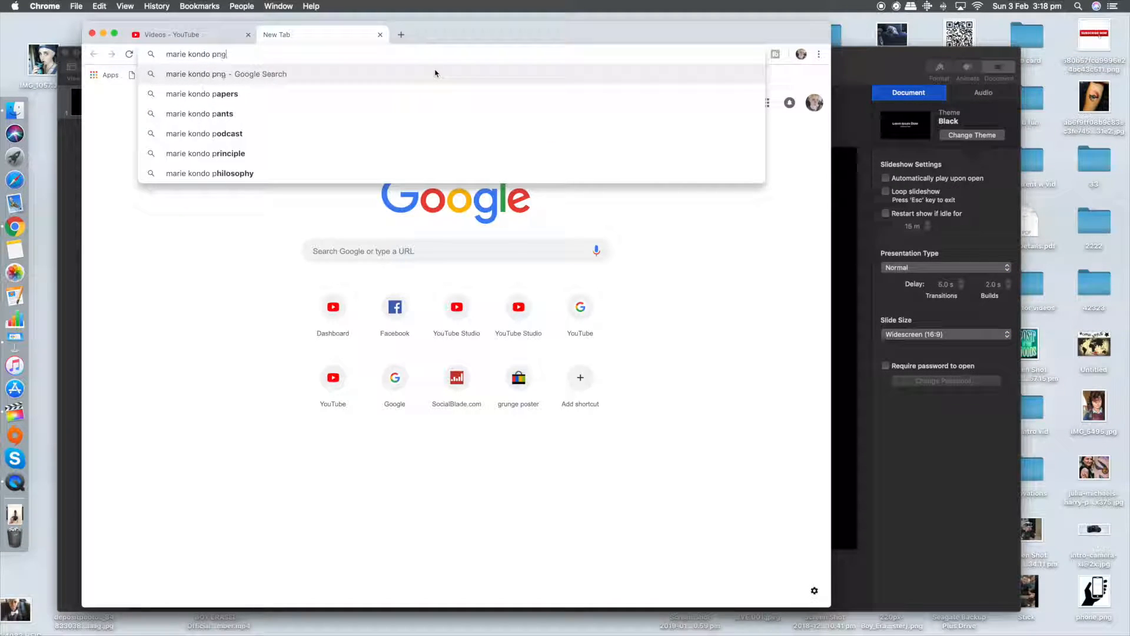
{"action": "key", "text": "Return"}
{"action": "left_click", "coordinate": [208, 122]}
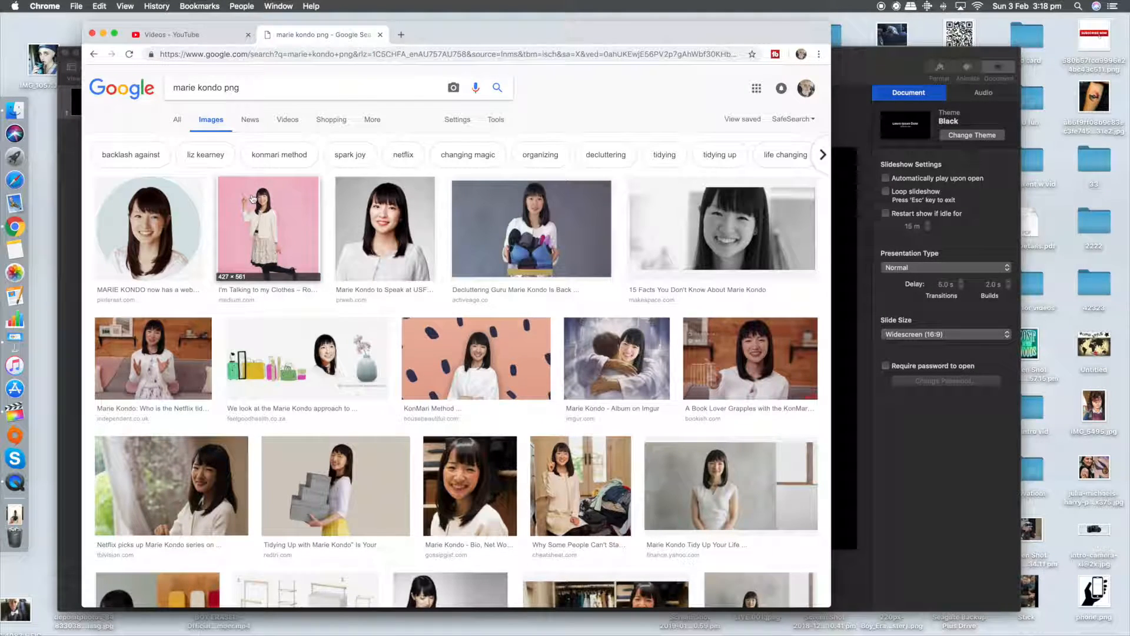
Step: Preview the pink-background photo of Marie Kondo, then open the one of her holding stacked grey boxes instead
{"action": "left_click", "coordinate": [253, 198]}
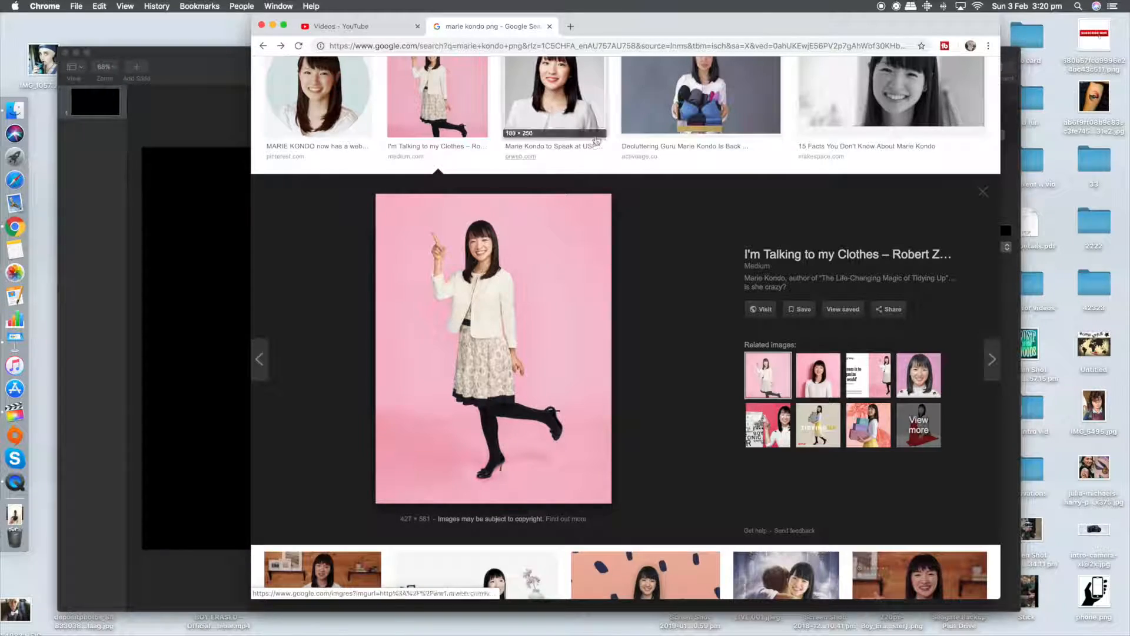
{"action": "left_click", "coordinate": [983, 191]}
{"action": "scroll", "coordinate": [751, 198], "scroll_direction": "down", "scroll_amount": 2}
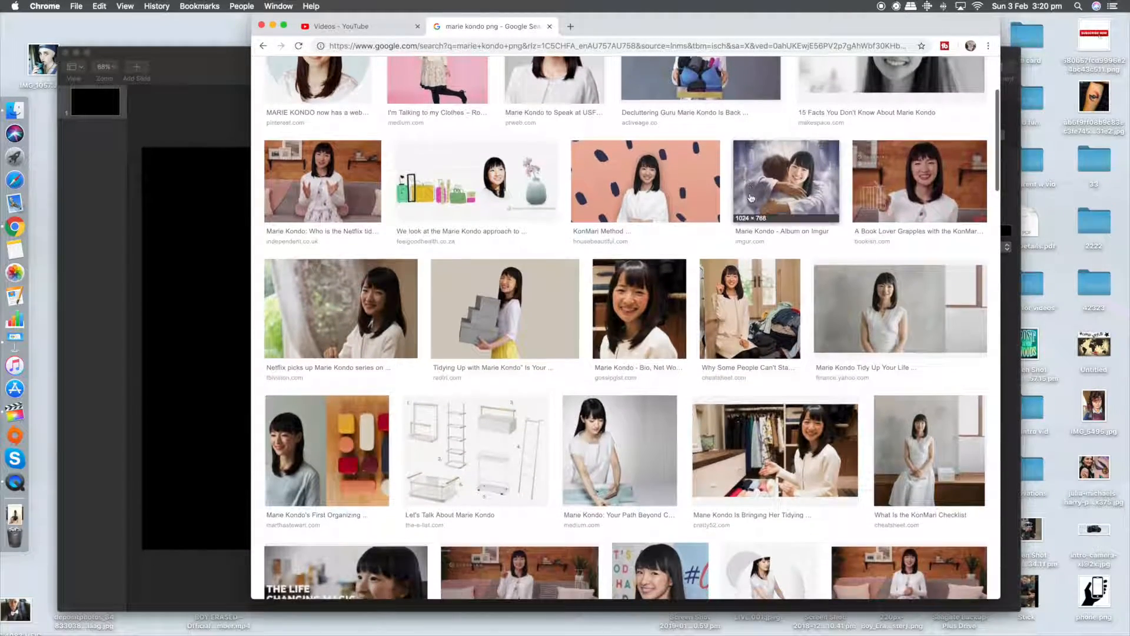
{"action": "left_click", "coordinate": [536, 288]}
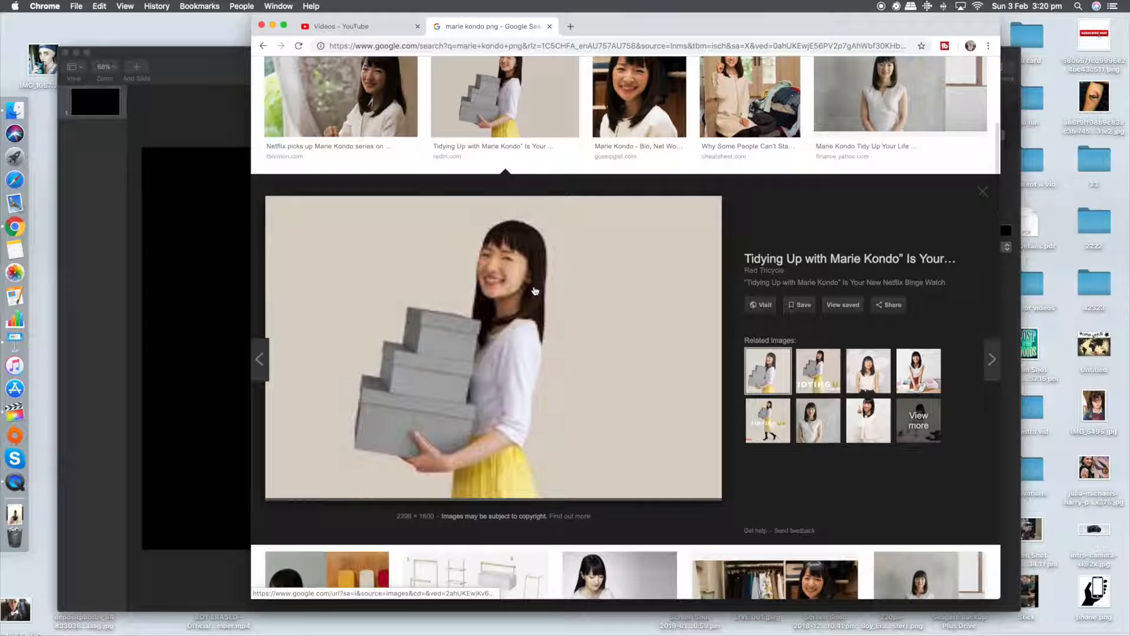
Step: Move the browser window aside and place the photo with the grey boxes onto the blank Keynote slide
{"action": "left_click_drag", "start_coordinate": [704, 32], "coordinate": [1091, 38]}
{"action": "left_click_drag", "start_coordinate": [836, 281], "coordinate": [540, 210]}
{"action": "left_click_drag", "start_coordinate": [544, 134], "coordinate": [542, 131]}
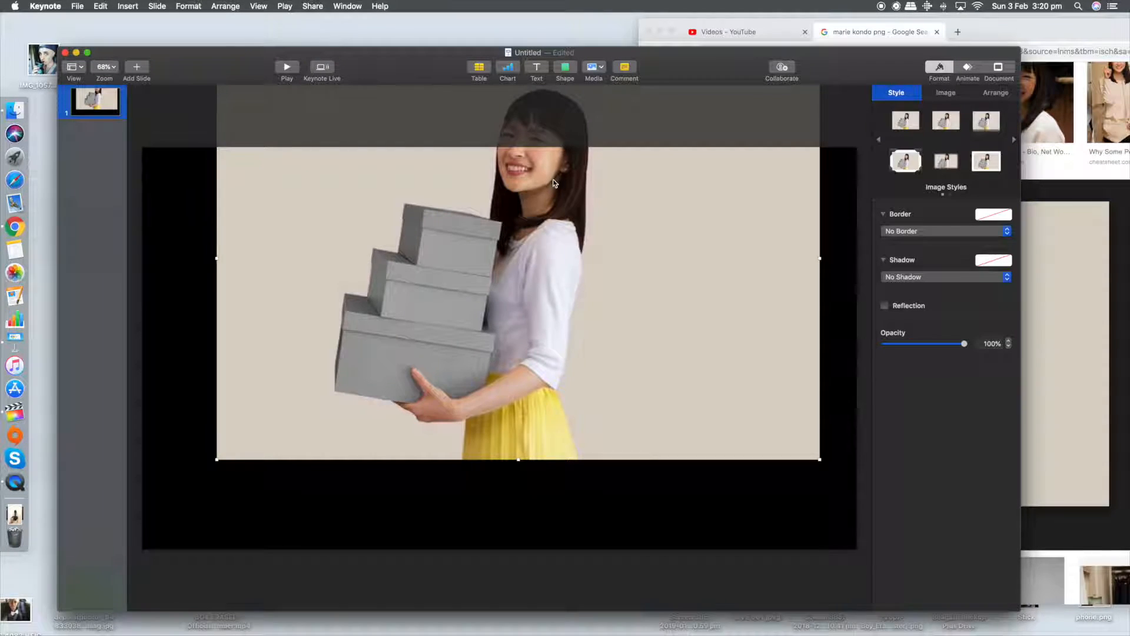
{"action": "left_click_drag", "start_coordinate": [554, 183], "coordinate": [591, 235]}
Step: Remove the photo's beige background with Instant Alpha and move the cutout to the right half of the slide
{"action": "left_click", "coordinate": [183, 6]}
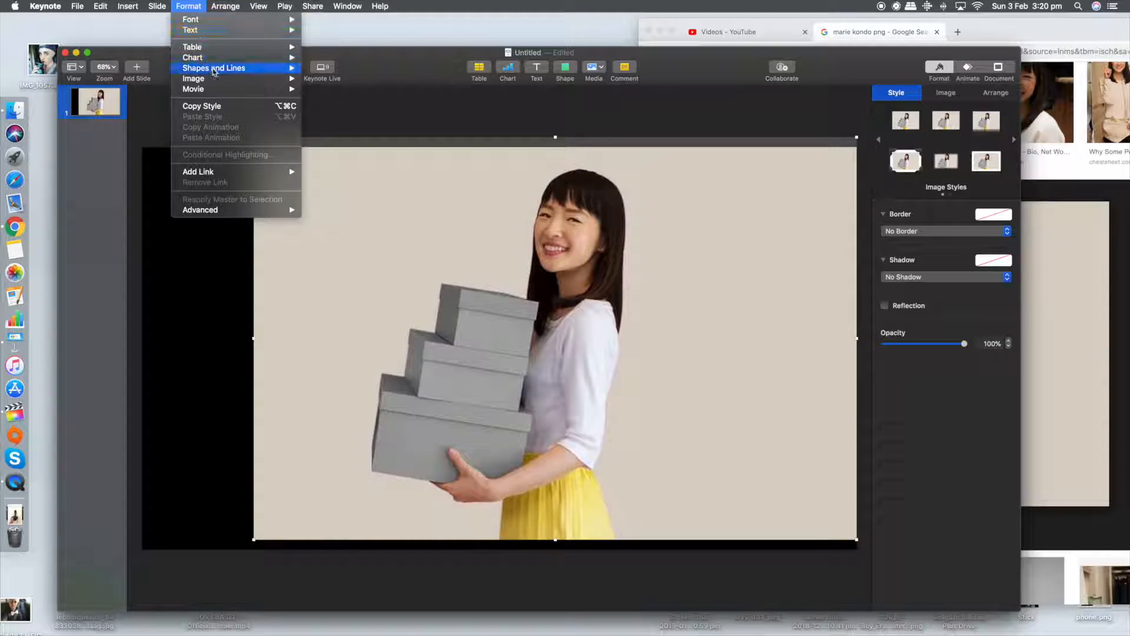
{"action": "mouse_move", "coordinate": [221, 79]}
{"action": "left_click", "coordinate": [350, 116]}
{"action": "left_click_drag", "start_coordinate": [751, 197], "coordinate": [772, 203]}
{"action": "left_click", "coordinate": [714, 111]}
{"action": "left_click_drag", "start_coordinate": [602, 208], "coordinate": [772, 215]}
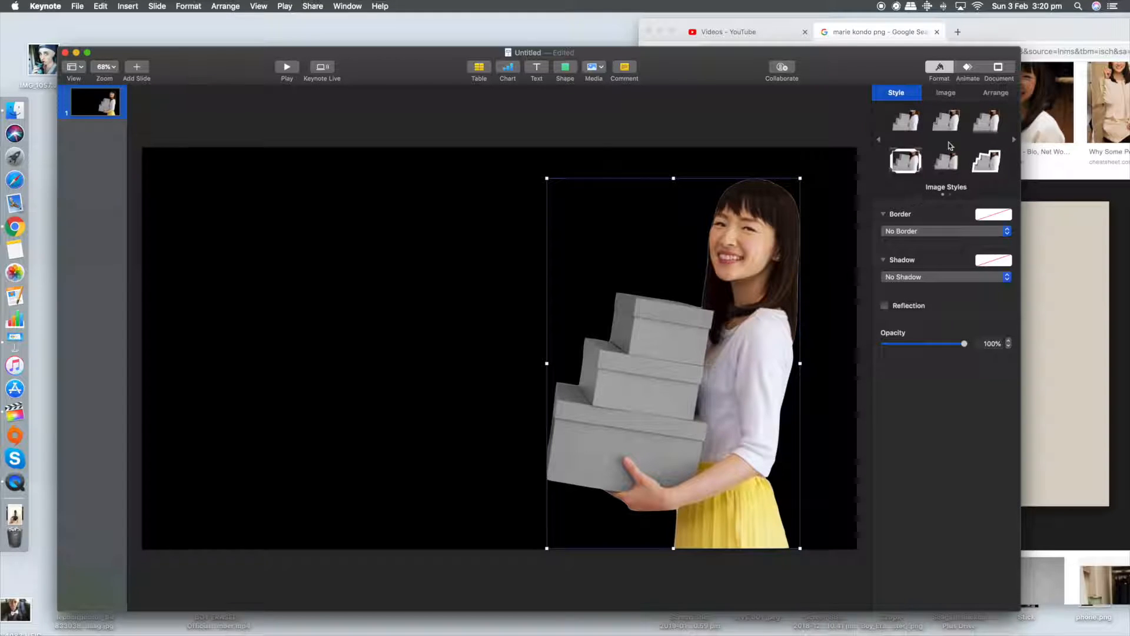
Step: Outline the cutout with a white line border and set its thickness to 6 pt
{"action": "left_click", "coordinate": [944, 94]}
{"action": "left_click", "coordinate": [909, 94]}
{"action": "left_click", "coordinate": [937, 124]}
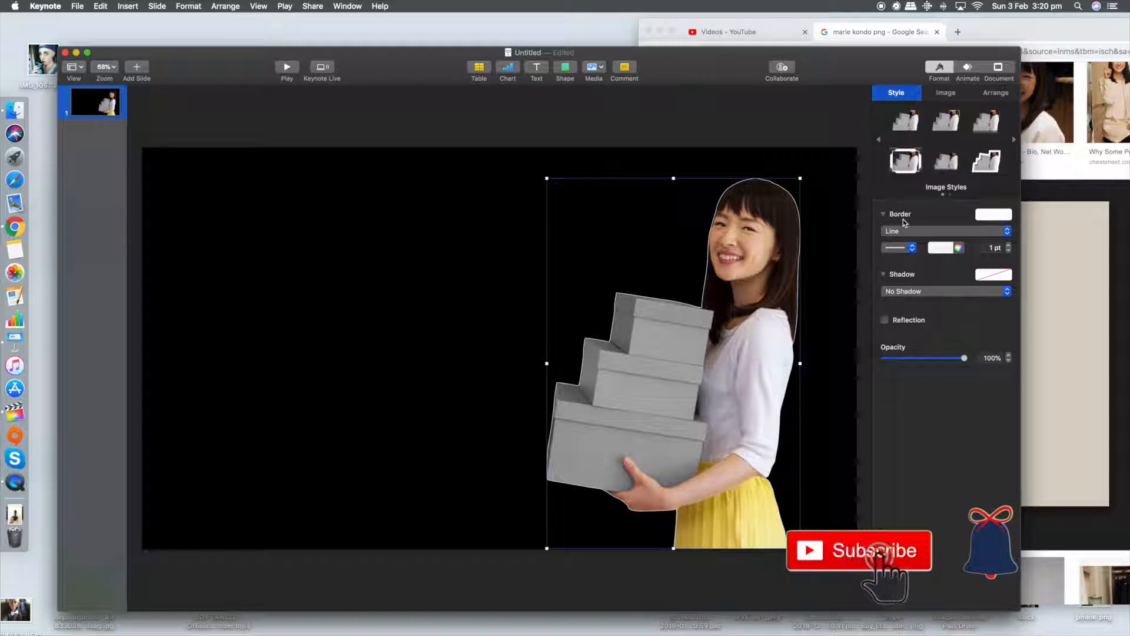
{"action": "left_click", "coordinate": [1009, 245]}
{"action": "left_click", "coordinate": [1009, 246]}
{"action": "left_click", "coordinate": [1009, 245]}
{"action": "left_click", "coordinate": [1009, 245]}
{"action": "left_click", "coordinate": [1009, 245]}
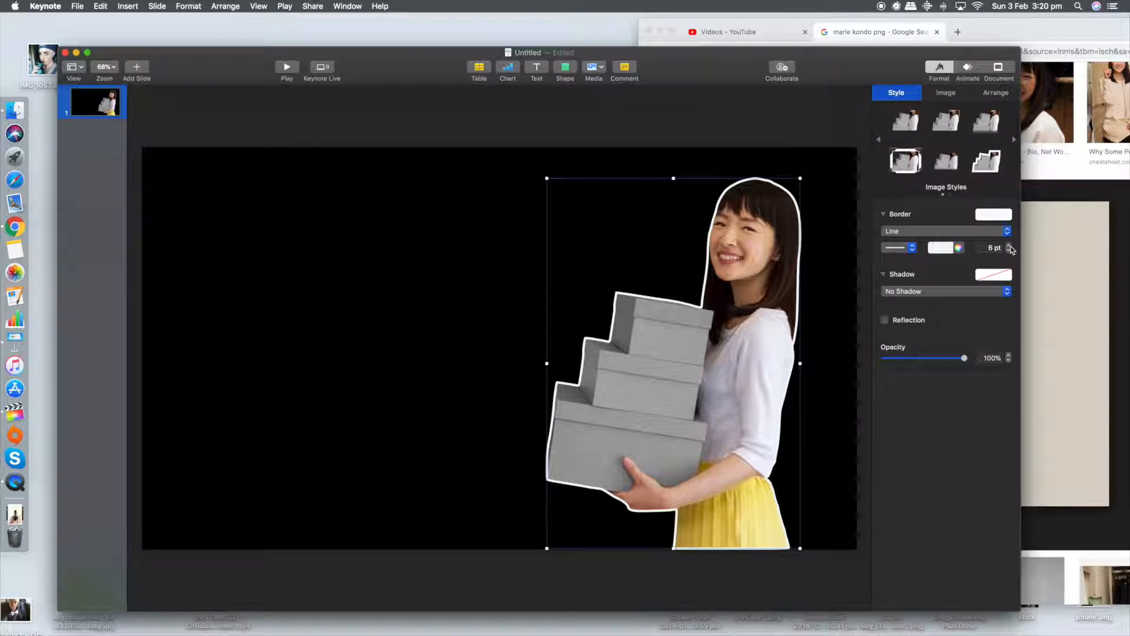
Step: Enlarge the cutout to nearly the full slide height and shift it closer to the slide's right edge
{"action": "left_click_drag", "start_coordinate": [803, 181], "coordinate": [833, 161]}
{"action": "left_click", "coordinate": [821, 136]}
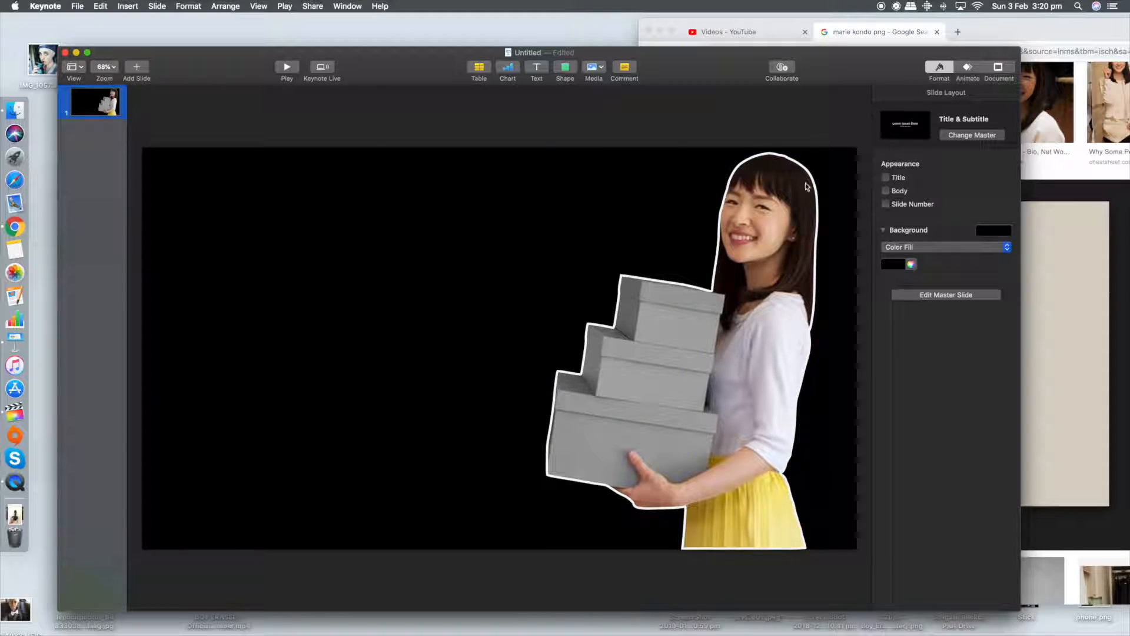
{"action": "left_click_drag", "start_coordinate": [795, 215], "coordinate": [809, 218]}
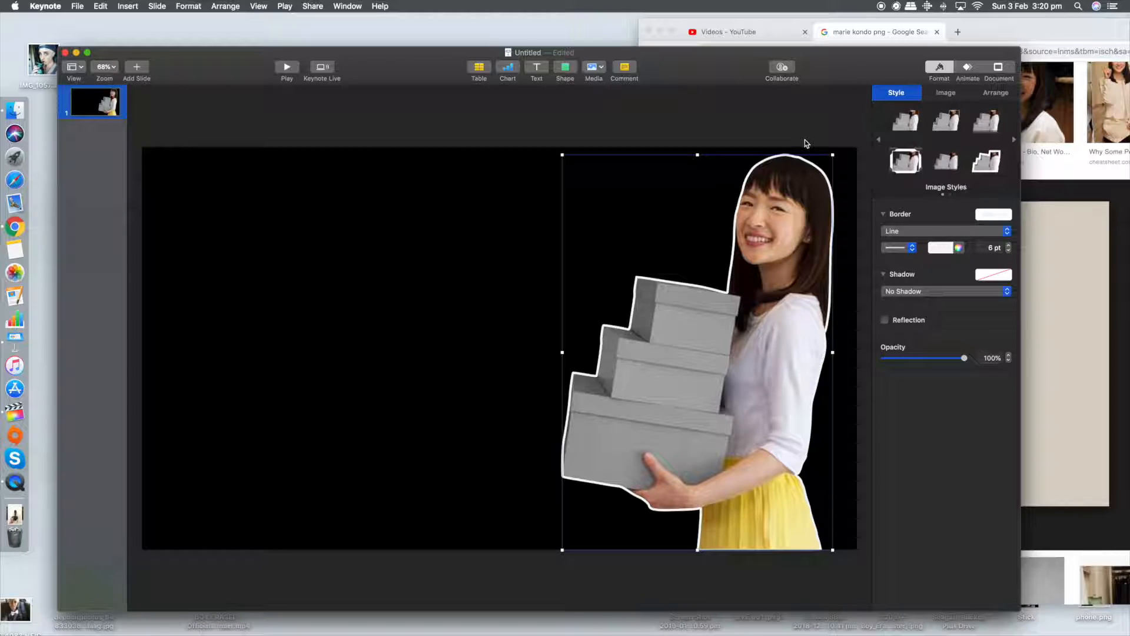
{"action": "left_click", "coordinate": [807, 140]}
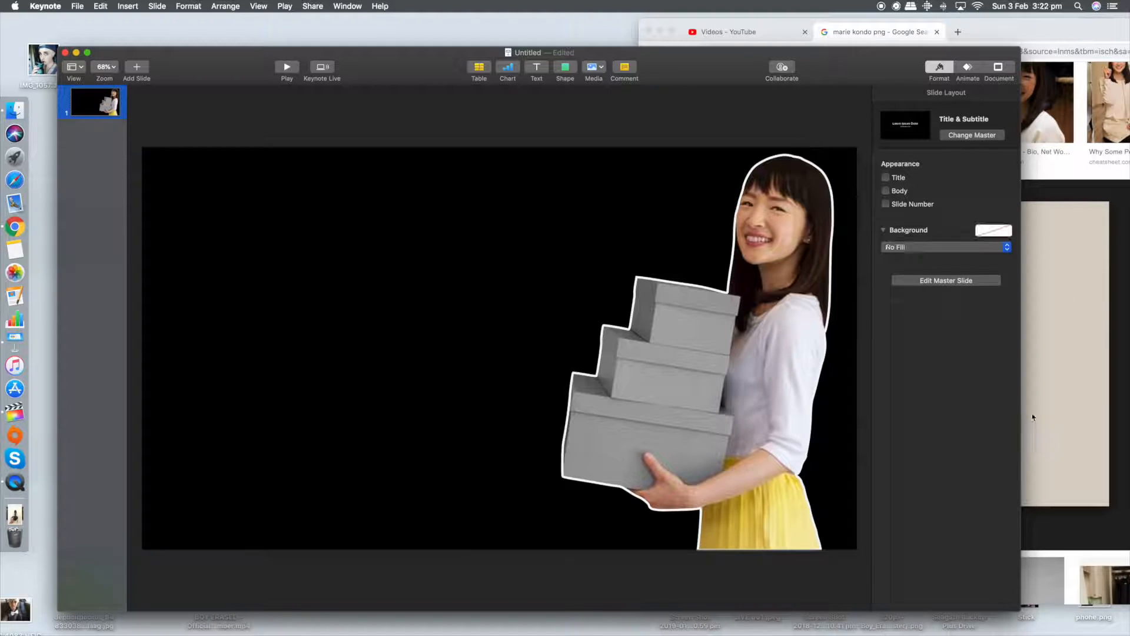
Step: Give the slide background a white color fill, then change it to the Cantaloupe pencil color
{"action": "left_click", "coordinate": [1007, 230]}
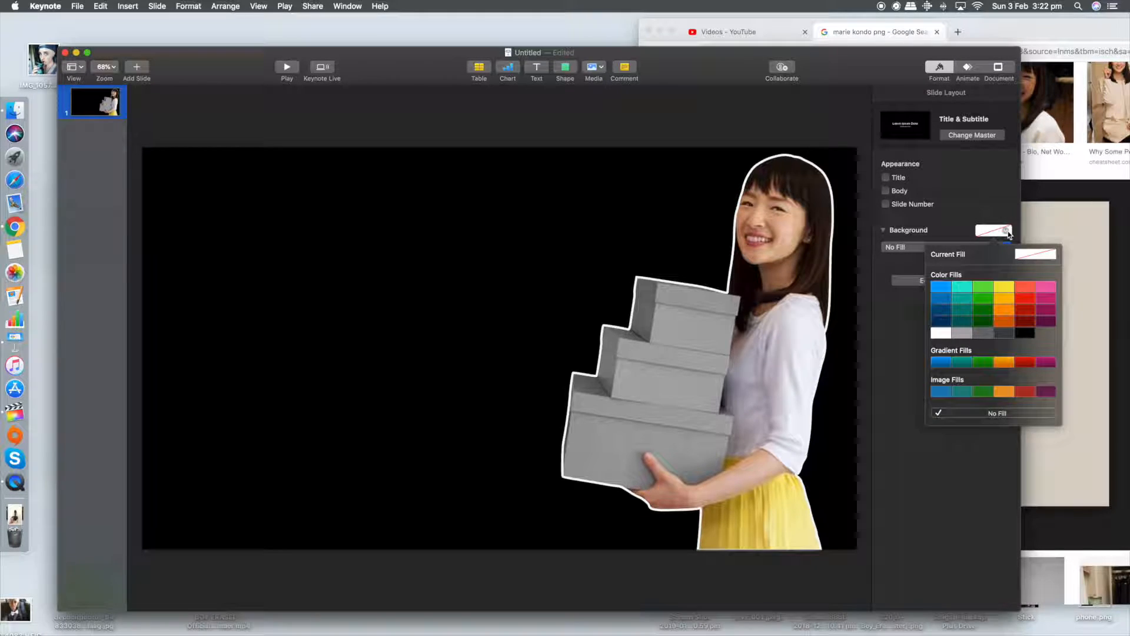
{"action": "left_click", "coordinate": [941, 333]}
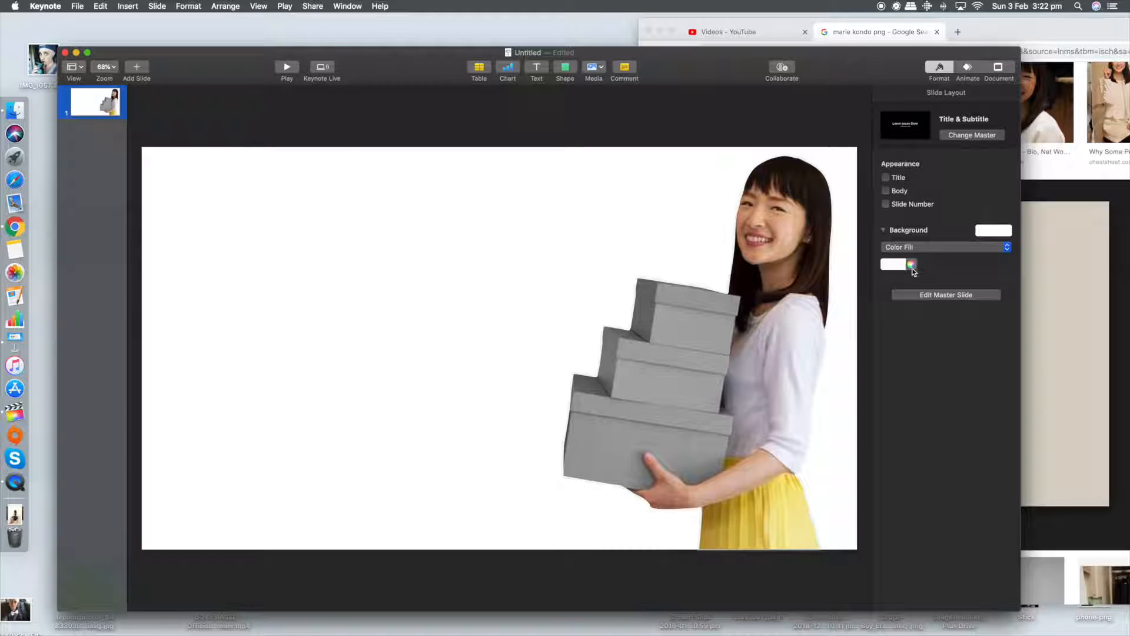
{"action": "left_click", "coordinate": [901, 265]}
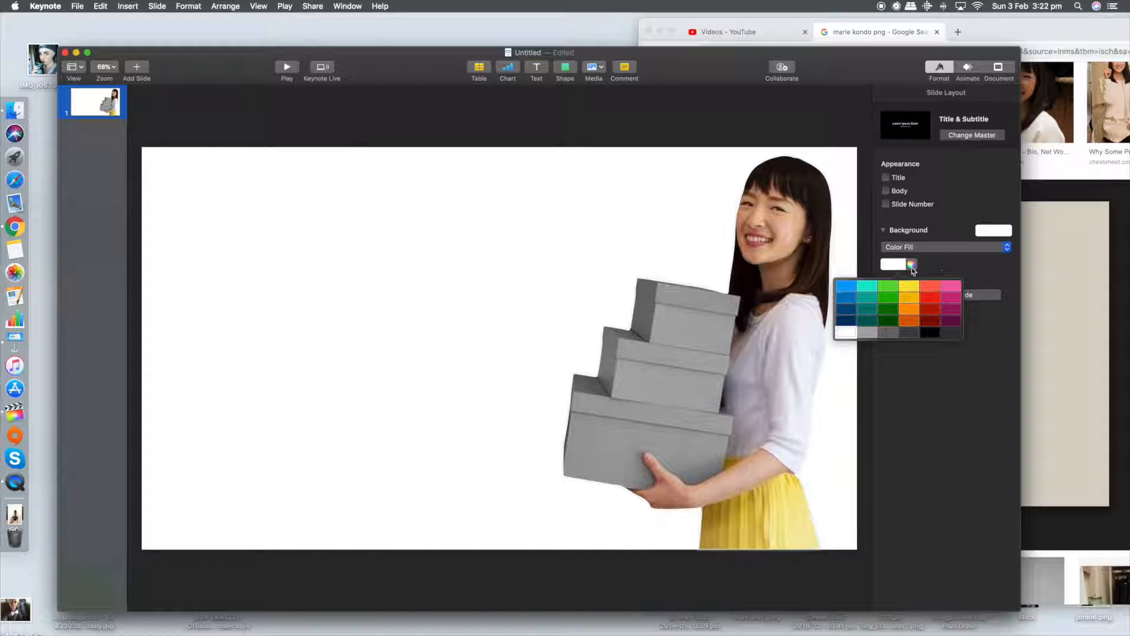
{"action": "left_click", "coordinate": [911, 265]}
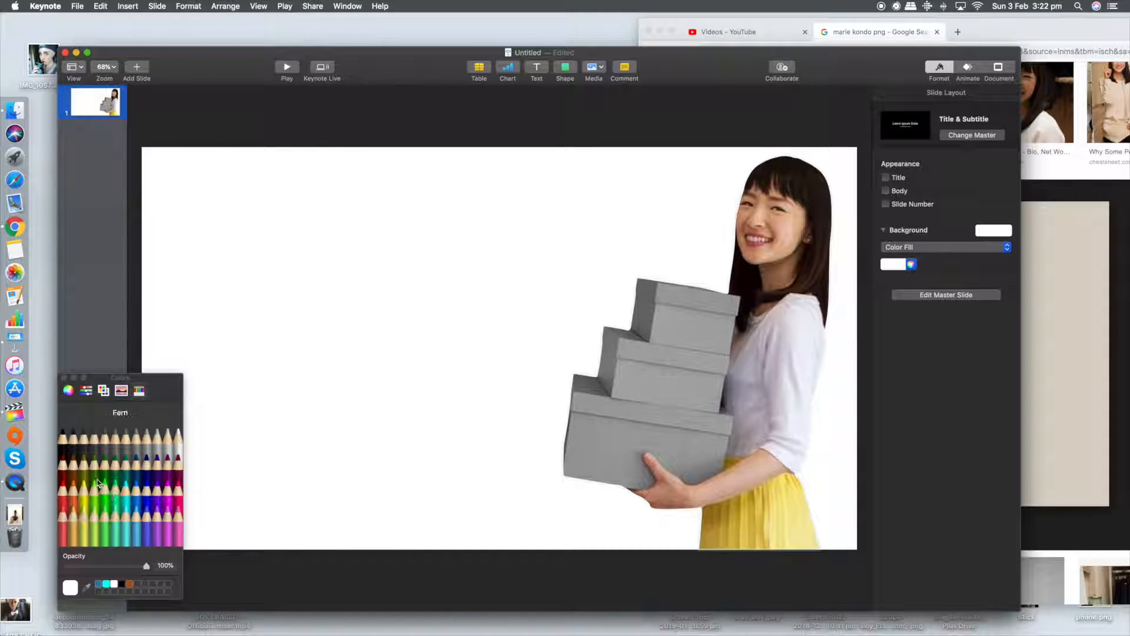
{"action": "left_click", "coordinate": [74, 526]}
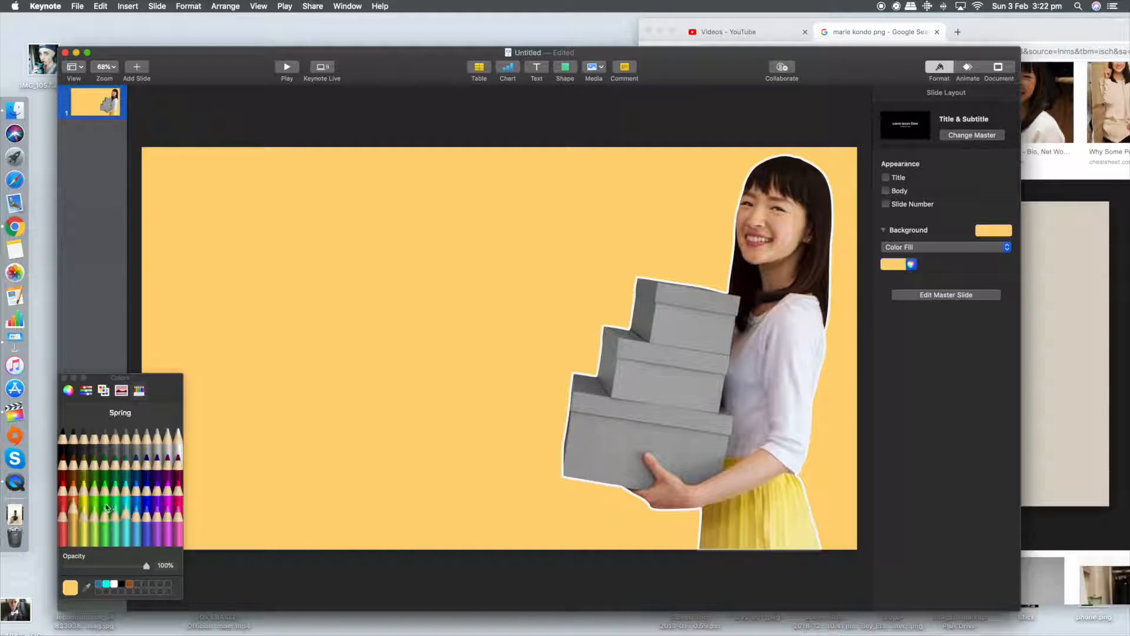
Step: Try other pencil colors such as Banana for the background, return to Cantaloupe, and browse the other color pickers
{"action": "left_click", "coordinate": [73, 497]}
{"action": "left_click", "coordinate": [75, 521]}
{"action": "left_click", "coordinate": [87, 529]}
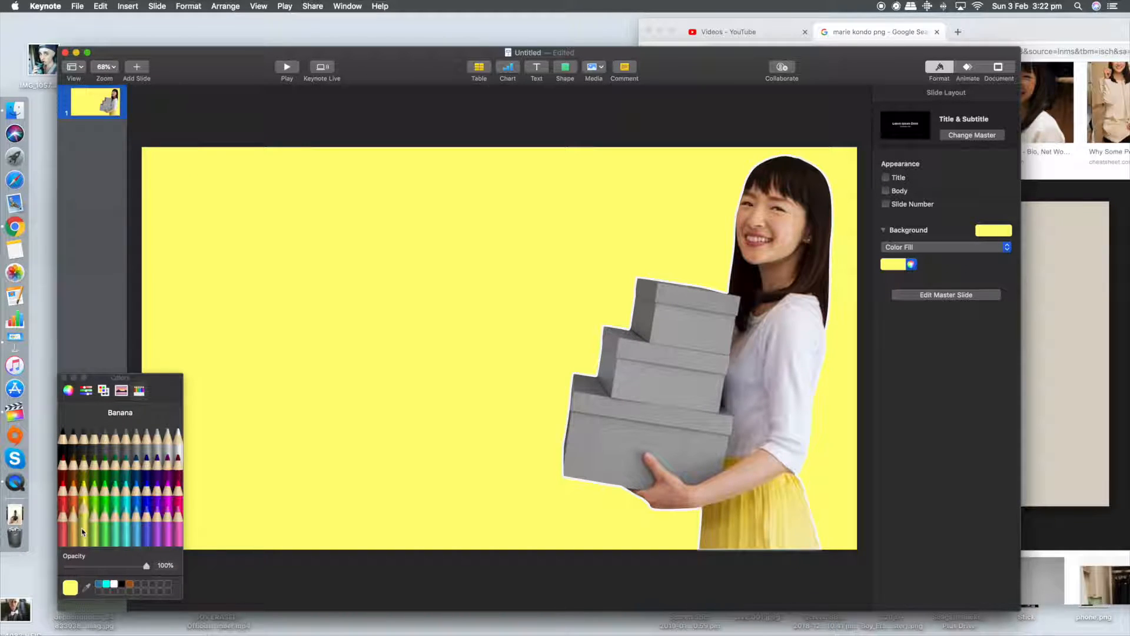
{"action": "left_click", "coordinate": [77, 529]}
{"action": "left_click", "coordinate": [87, 391]}
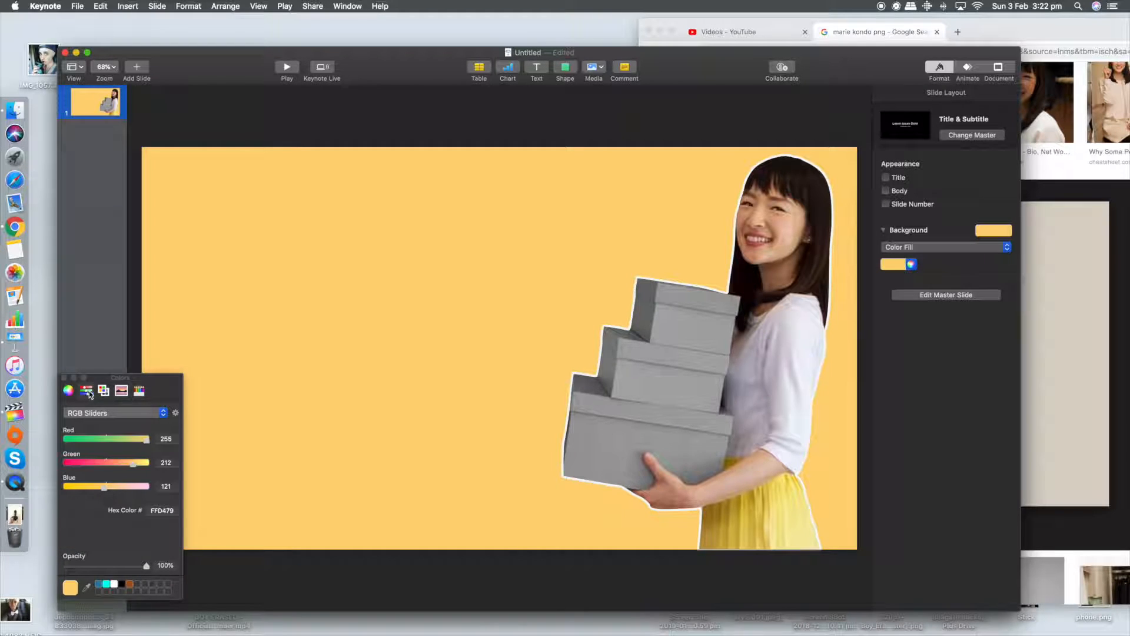
{"action": "left_click", "coordinate": [103, 390]}
{"action": "left_click", "coordinate": [139, 390]}
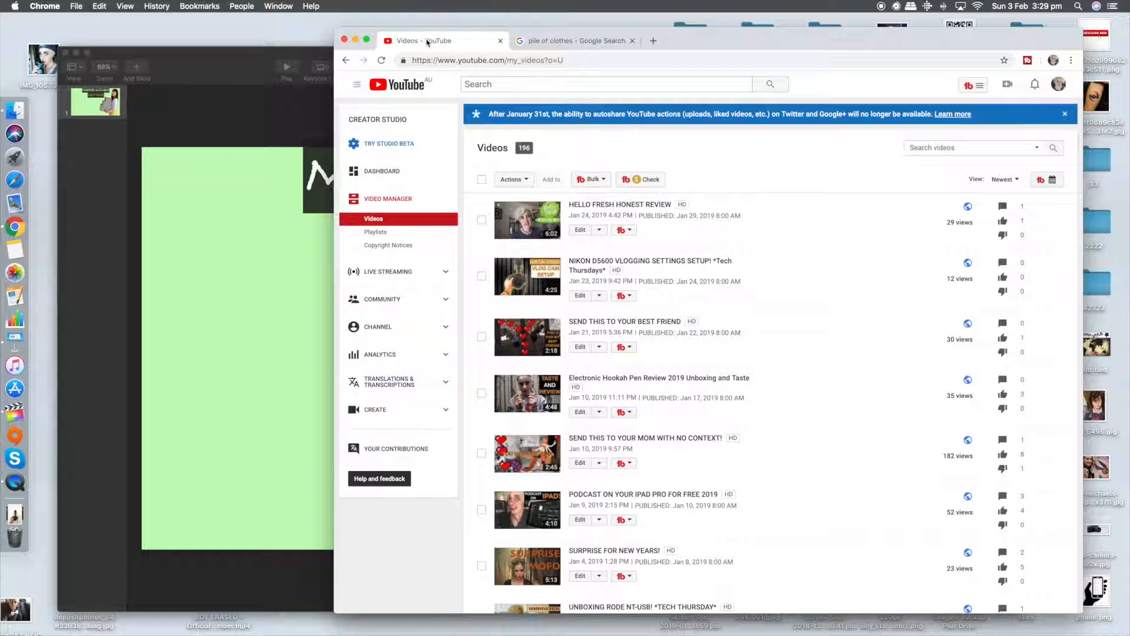
Step: Switch to YouTube in Chrome and search for "marie kondo"
{"action": "left_click", "coordinate": [537, 87]}
{"action": "type", "text": "marie"}
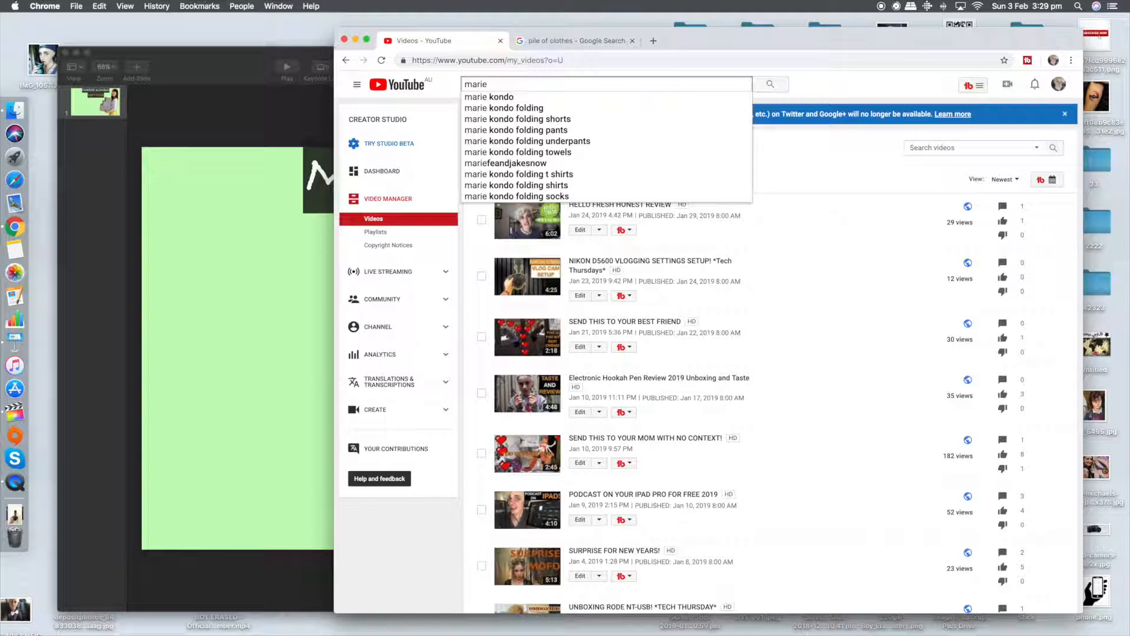
{"action": "key", "text": "Down"}
{"action": "key", "text": "Return"}
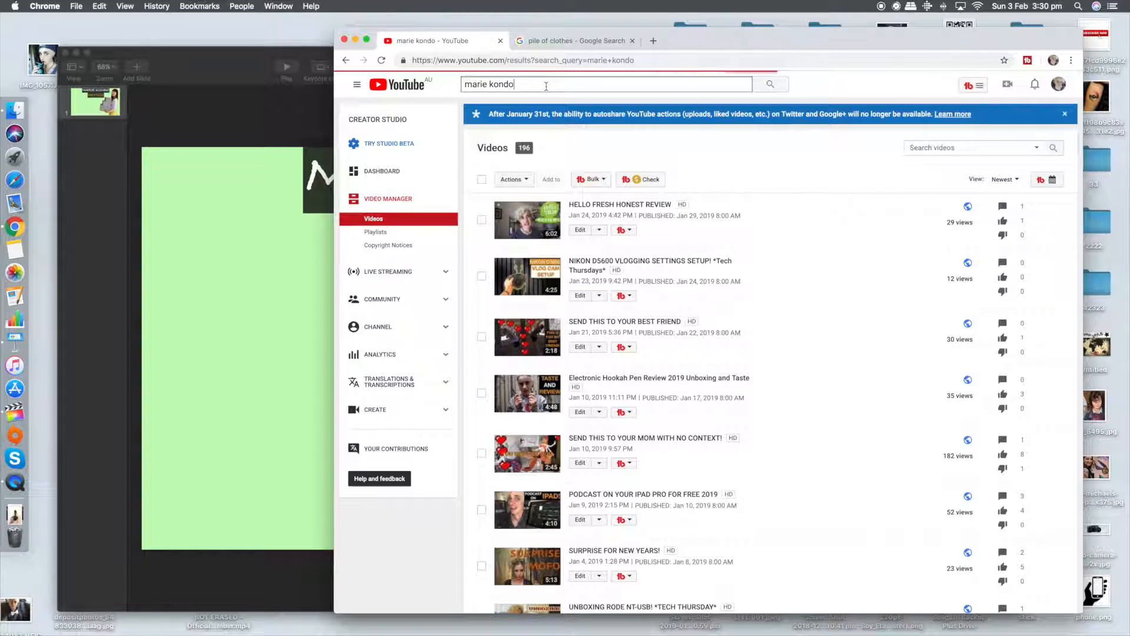
Step: Refine the YouTube search to "marie kondo method" and look over the thumbnails of the resulting videos
{"action": "type", "text": "m"}
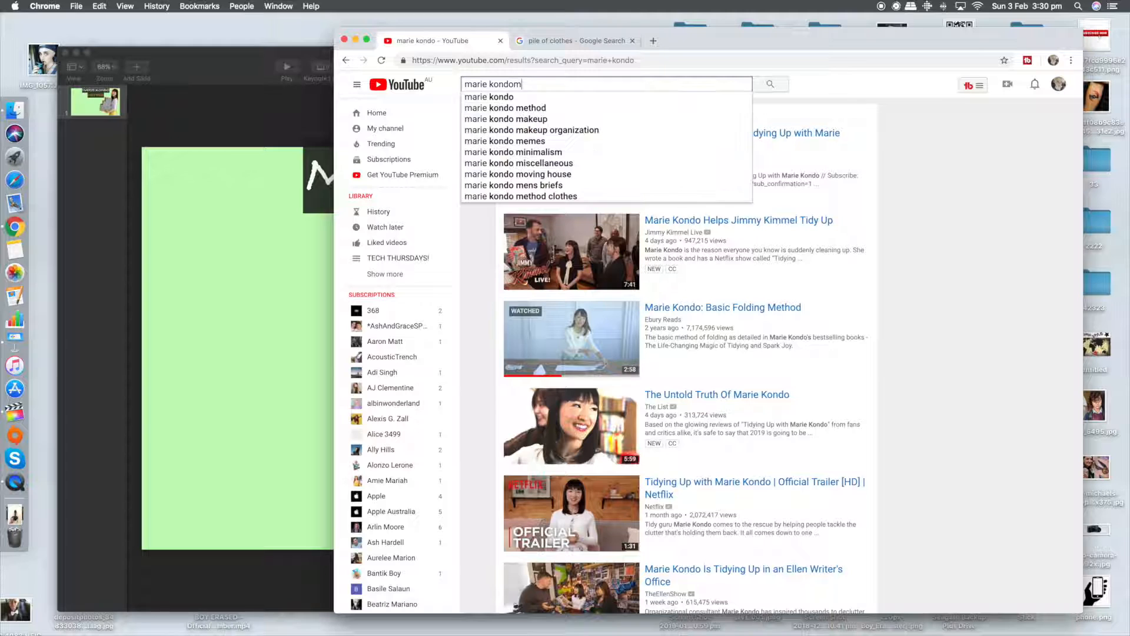
{"action": "type", "text": "method"}
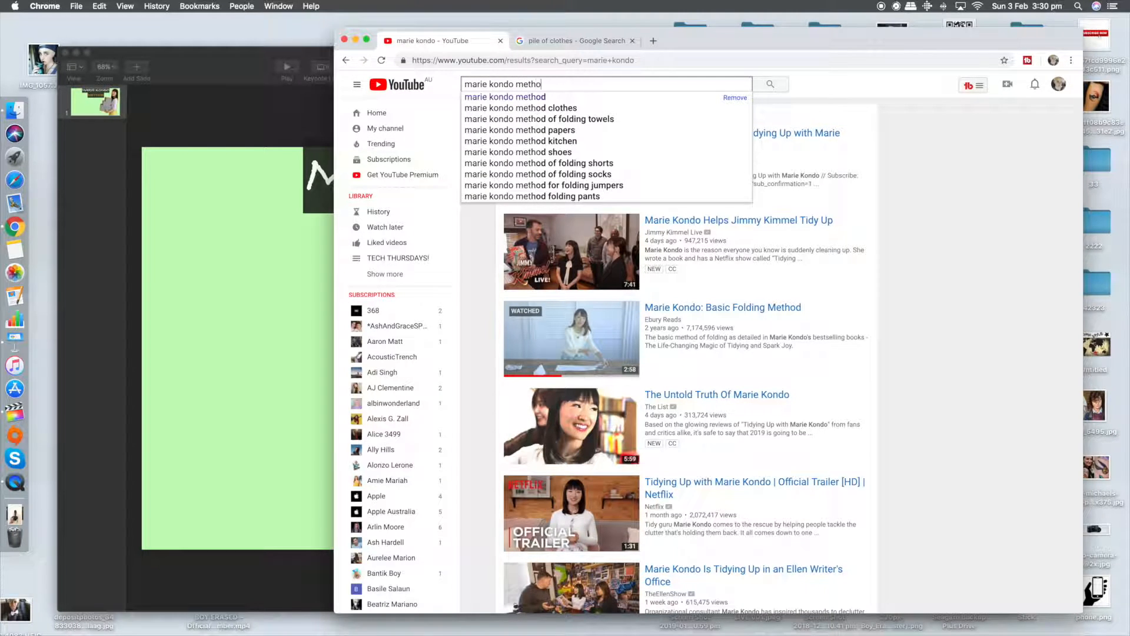
{"action": "key", "text": "Return"}
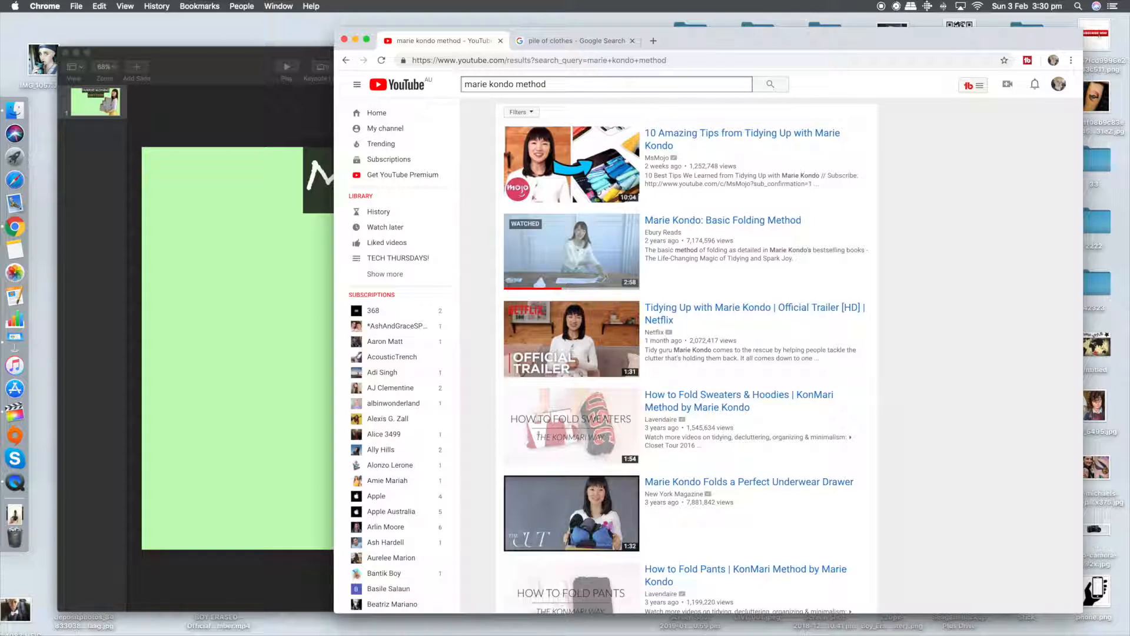
{"action": "scroll", "coordinate": [915, 385], "scroll_direction": "down", "scroll_amount": 6}
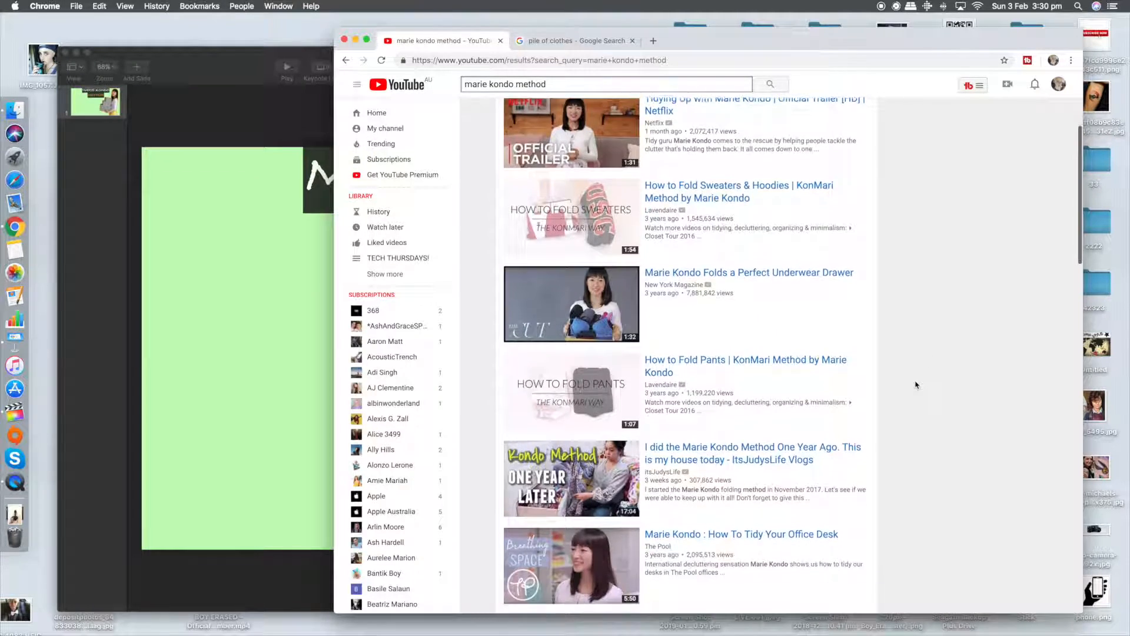
{"action": "scroll", "coordinate": [915, 384], "scroll_direction": "down", "scroll_amount": 3}
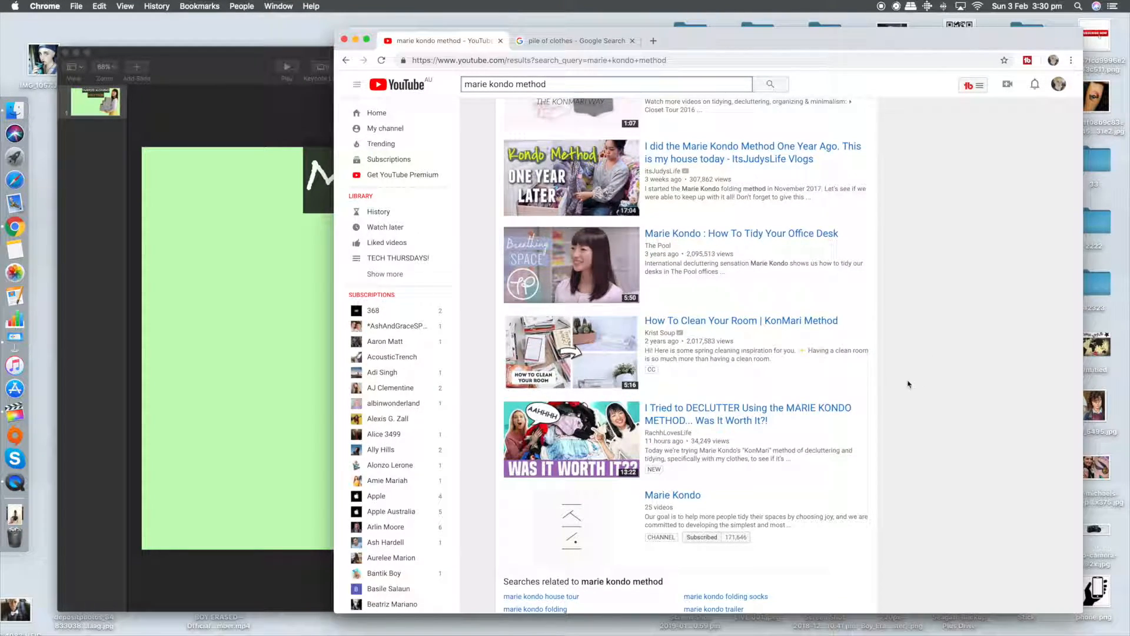
{"action": "scroll", "coordinate": [672, 343], "scroll_direction": "up", "scroll_amount": 1}
{"action": "scroll", "coordinate": [672, 342], "scroll_direction": "up", "scroll_amount": 5}
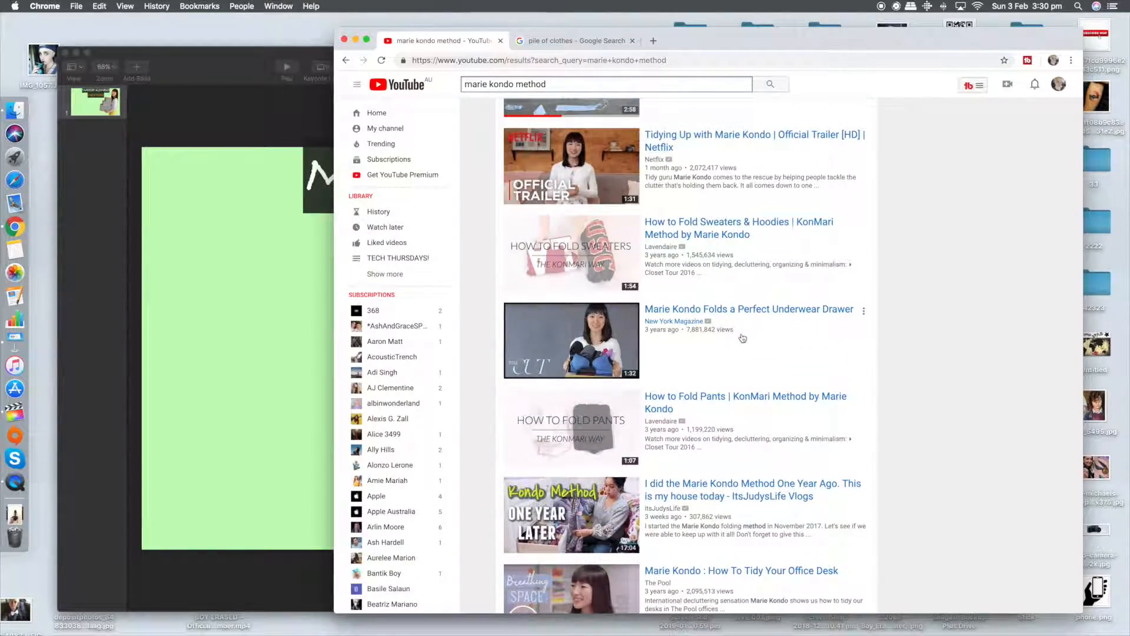
Step: Look further down the "marie kondo method" results for thumbnail ideas
{"action": "scroll", "coordinate": [743, 338], "scroll_direction": "down", "scroll_amount": 13}
{"action": "scroll", "coordinate": [743, 338], "scroll_direction": "down", "scroll_amount": 5}
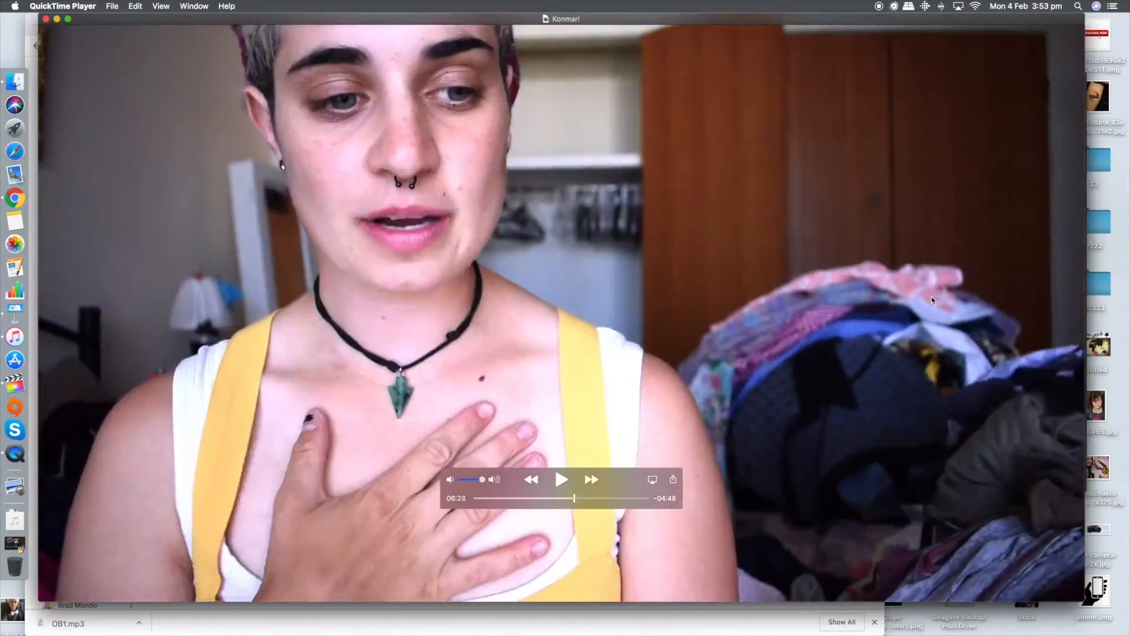
Step: In the Konmari video in QuickTime Player, find the frame with the hands pressed together and take a screenshot of the picture area
{"action": "left_click_drag", "start_coordinate": [574, 499], "coordinate": [485, 499]}
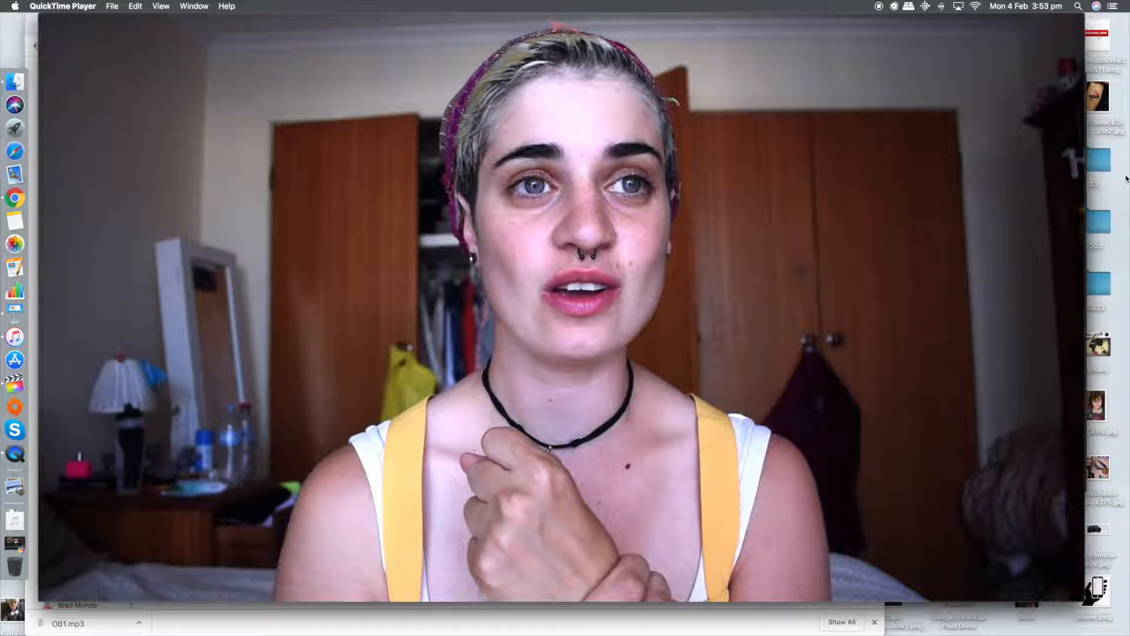
{"action": "left_click_drag", "start_coordinate": [480, 500], "coordinate": [487, 498]}
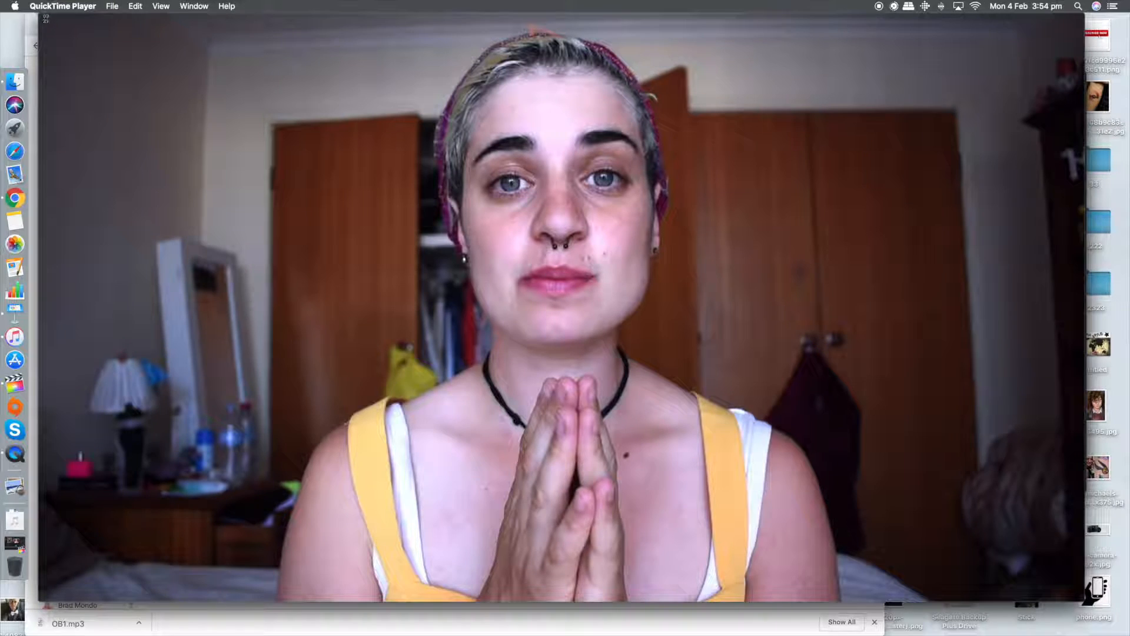
{"action": "left_click_drag", "start_coordinate": [39, 14], "coordinate": [1083, 600]}
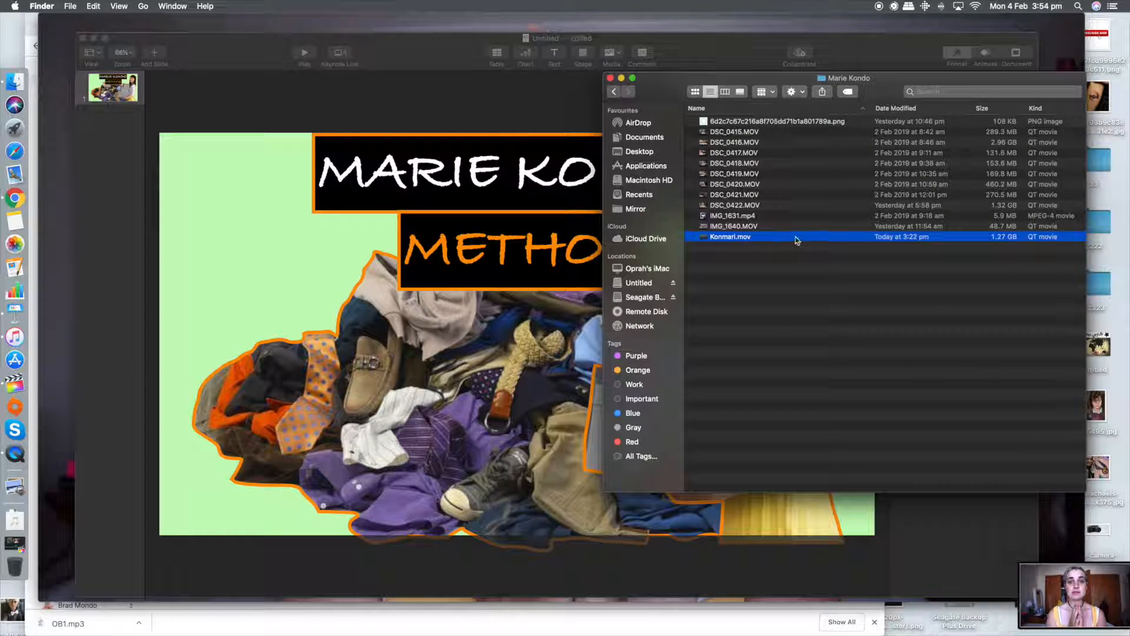
Step: Open the Desktop folder in a new Finder window and add the captured video screenshot to the Keynote slide
{"action": "right_click", "coordinate": [15, 89]}
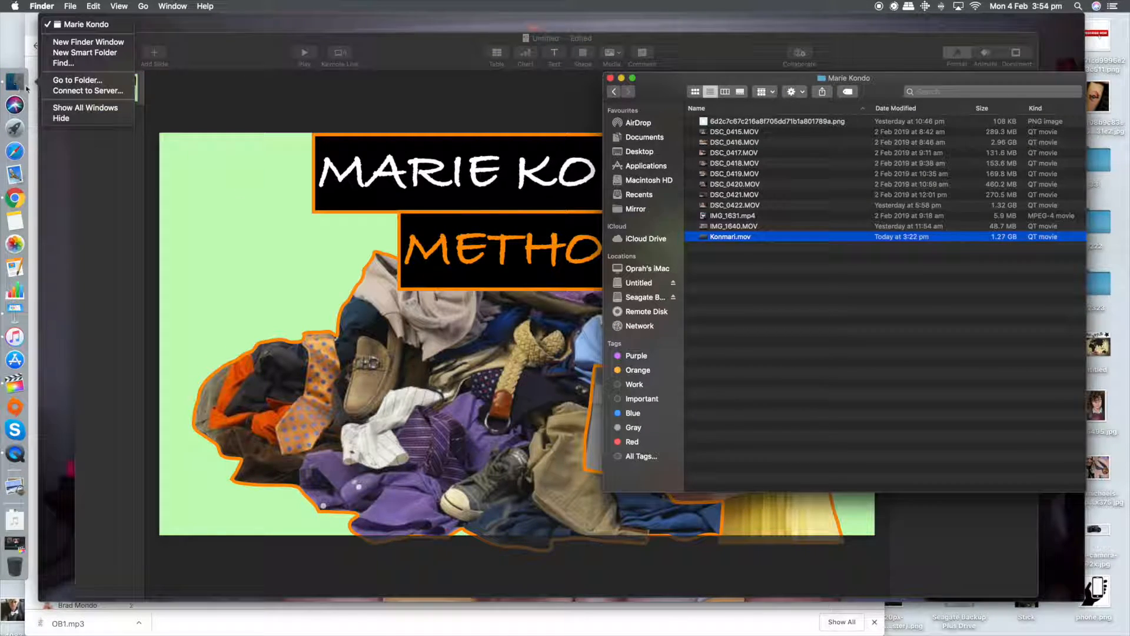
{"action": "left_click", "coordinate": [117, 43]}
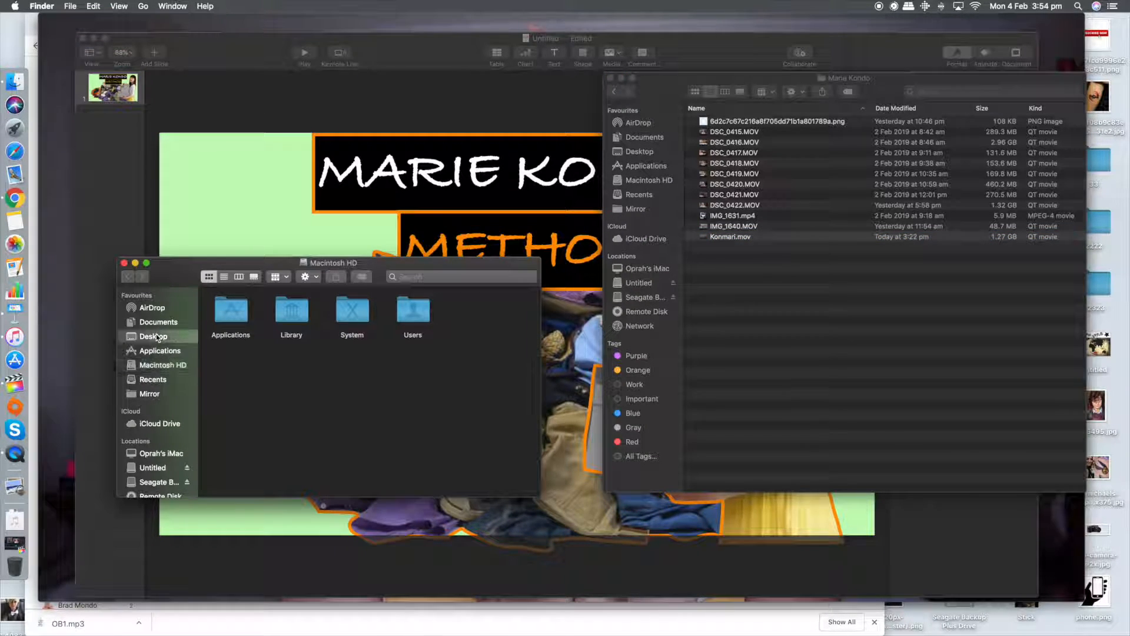
{"action": "left_click", "coordinate": [156, 336]}
{"action": "scroll", "coordinate": [411, 452], "scroll_direction": "up", "scroll_amount": 1}
{"action": "left_click_drag", "start_coordinate": [411, 452], "coordinate": [715, 368]}
{"action": "left_click", "coordinate": [405, 87]}
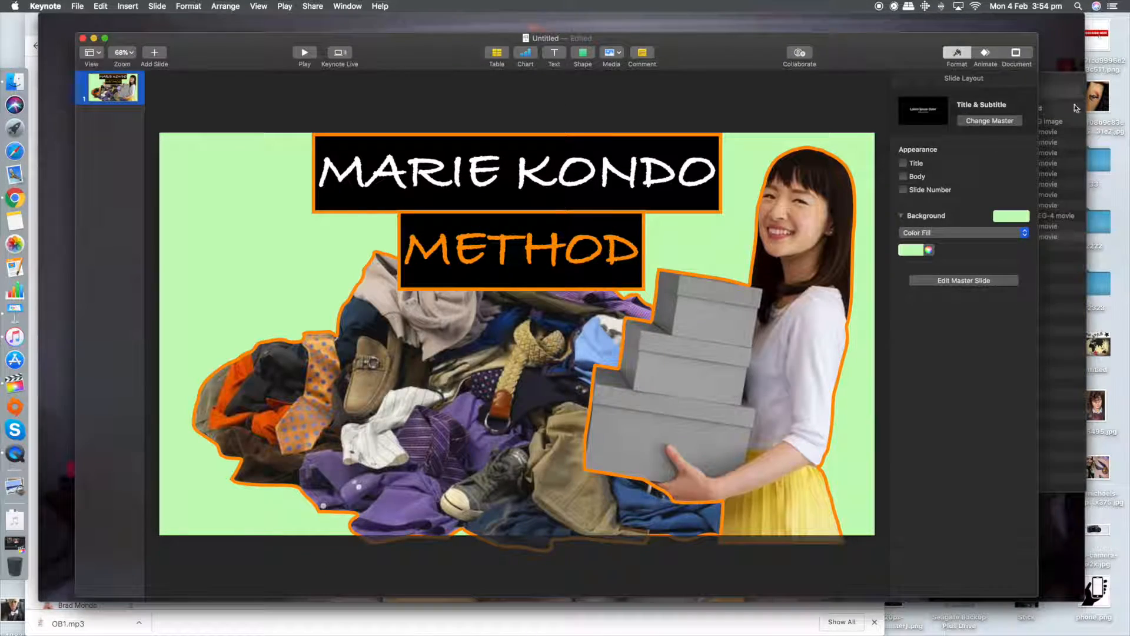
{"action": "left_click", "coordinate": [1050, 236]}
{"action": "left_click_drag", "start_coordinate": [765, 236], "coordinate": [454, 103]}
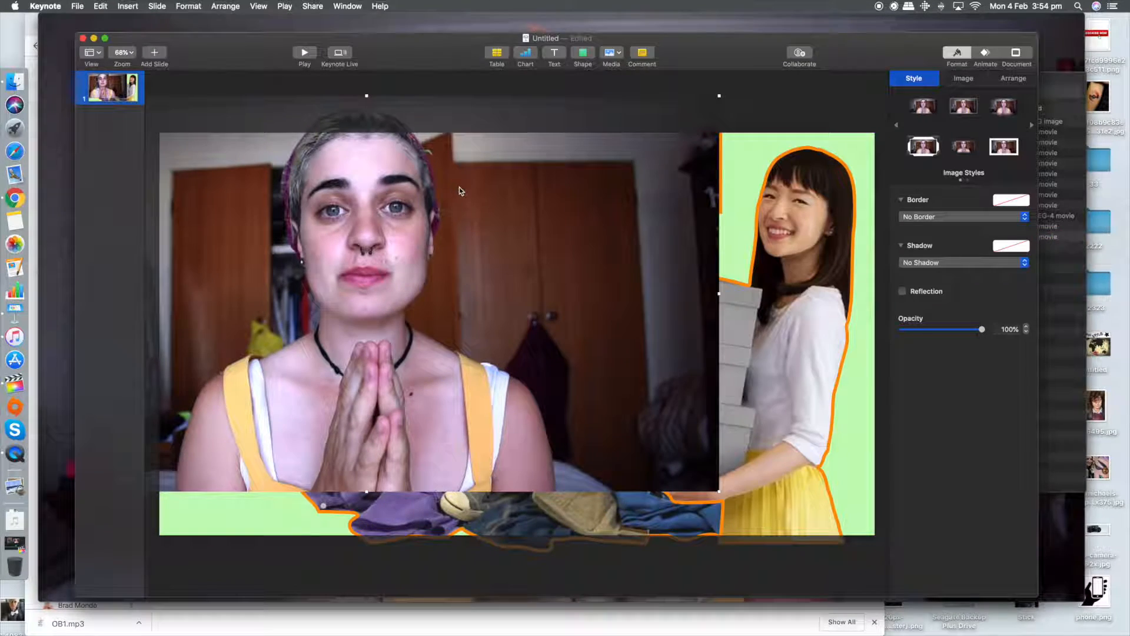
Step: Position the screenshot so it covers the slide and send it behind the titles and the Marie Kondo cutout
{"action": "left_click_drag", "start_coordinate": [459, 187], "coordinate": [410, 243]}
{"action": "right_click", "coordinate": [410, 243]}
{"action": "left_click", "coordinate": [442, 256]}
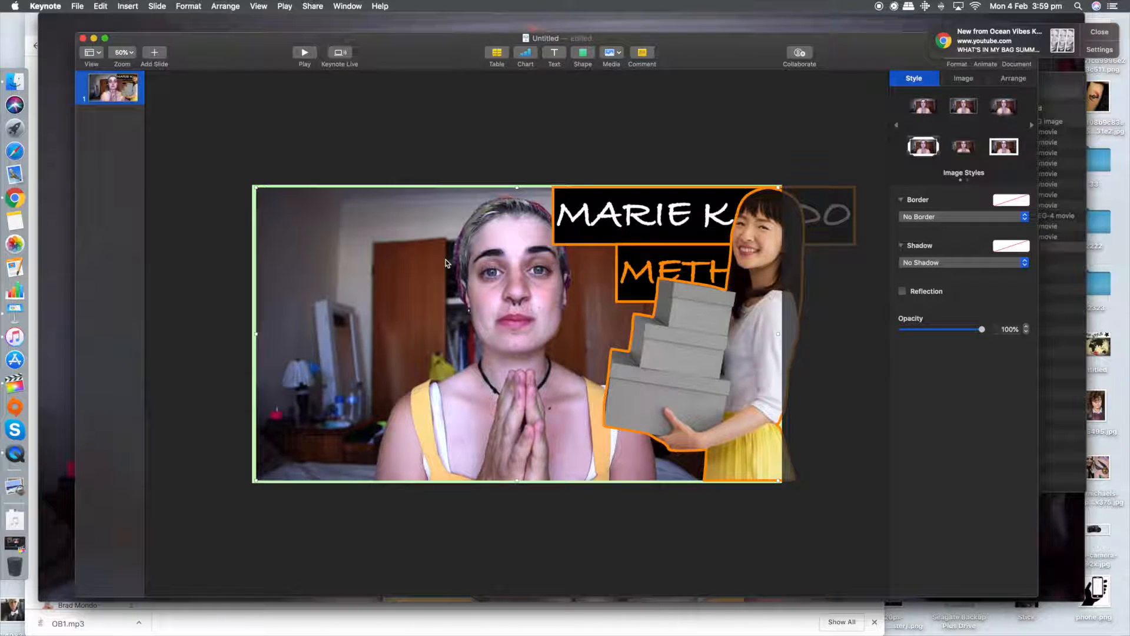
Step: Move the MARIE KONDO title to the upper left part of the photo
{"action": "left_click", "coordinate": [584, 137]}
{"action": "left_click_drag", "start_coordinate": [712, 217], "coordinate": [428, 226]}
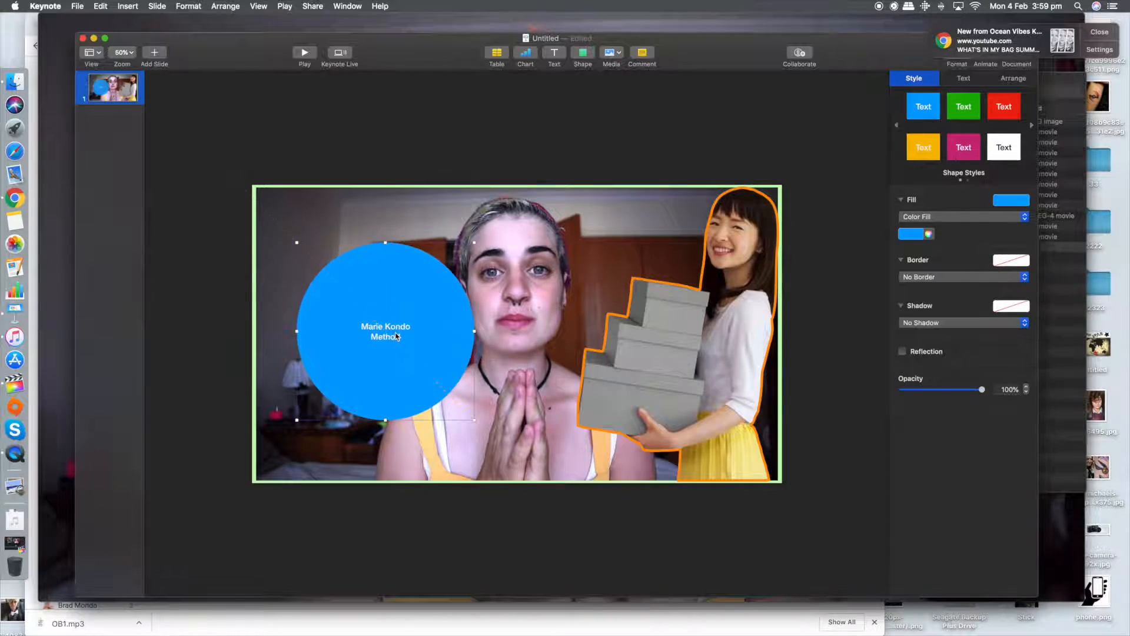
Step: Replace the title boxes with a blue circle reading "Trying Marie Kondo Method" and set its text to 100 pt
{"action": "left_click", "coordinate": [383, 313]}
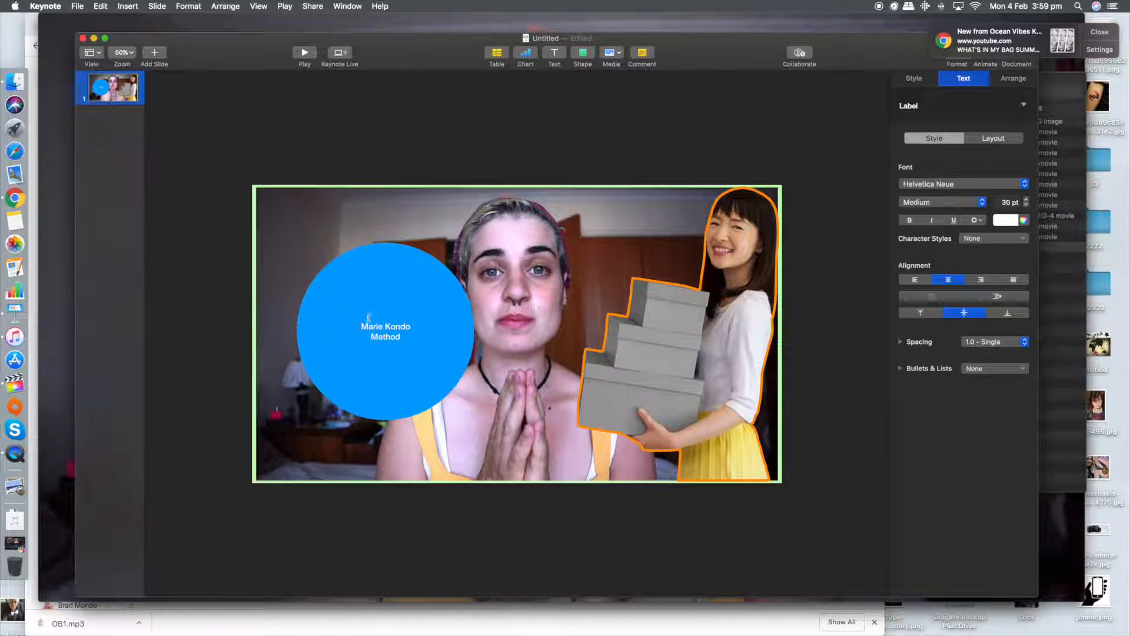
{"action": "key", "text": "Return"}
{"action": "key", "text": "super+a"}
{"action": "left_click", "coordinate": [1007, 202]}
{"action": "type", "text": "100"}
{"action": "key", "text": "Return"}
{"action": "left_click", "coordinate": [792, 153]}
Step: Set the circle's Marie Kondo line to 150 pt and enlarge the circle around the text
{"action": "left_click_drag", "start_coordinate": [435, 288], "coordinate": [405, 274]}
{"action": "double_click", "coordinate": [412, 351]}
{"action": "left_click_drag", "start_coordinate": [412, 351], "coordinate": [438, 318]}
{"action": "left_click", "coordinate": [1007, 202]}
{"action": "type", "text": "150"}
{"action": "key", "text": "Return"}
{"action": "left_click", "coordinate": [443, 322]}
{"action": "left_click_drag", "start_coordinate": [445, 405], "coordinate": [557, 462]}
{"action": "left_click", "coordinate": [623, 171]}
{"action": "left_click_drag", "start_coordinate": [464, 309], "coordinate": [482, 308]}
Step: Cut the Marie Kondo line out of the circle's text and paste it into a new separate text box
{"action": "double_click", "coordinate": [549, 346]}
{"action": "left_click_drag", "start_coordinate": [548, 347], "coordinate": [291, 340]}
{"action": "key", "text": "super+x"}
{"action": "left_click", "coordinate": [553, 53]}
{"action": "left_click", "coordinate": [519, 337]}
{"action": "double_click", "coordinate": [519, 337]}
{"action": "key", "text": "super+v"}
Step: Try repositioning the Marie Kondo text box and the blue shape, and undo those changes
{"action": "left_click", "coordinate": [593, 145]}
{"action": "left_click_drag", "start_coordinate": [532, 341], "coordinate": [459, 345]}
{"action": "left_click", "coordinate": [517, 279]}
{"action": "left_click_drag", "start_coordinate": [573, 227], "coordinate": [524, 265]}
{"action": "key", "text": "super+z"}
{"action": "key", "text": "super+z"}
{"action": "key", "text": "super+z"}
{"action": "key", "text": "super+z"}
{"action": "key", "text": "super+z"}
{"action": "key", "text": "super+z"}
{"action": "key", "text": "super+z"}
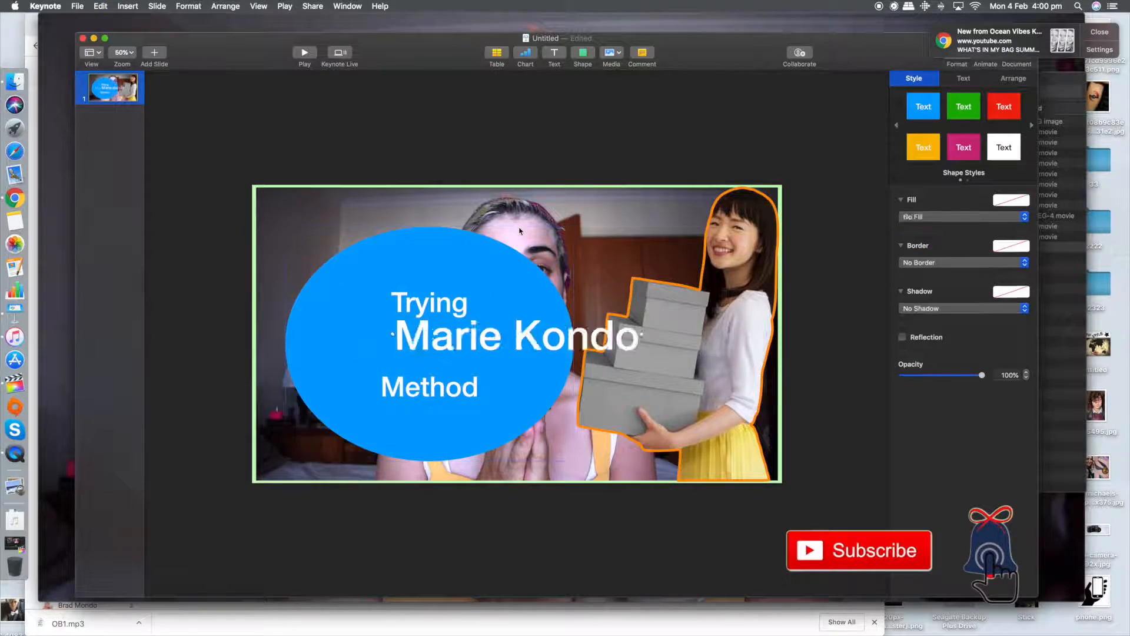
Step: Remove the separate Marie Kondo text box from the slide
{"action": "left_click", "coordinate": [437, 168]}
{"action": "double_click", "coordinate": [407, 314]}
{"action": "key", "text": "BackSpace"}
{"action": "double_click", "coordinate": [406, 318]}
{"action": "key", "text": "BackSpace"}
{"action": "left_click", "coordinate": [471, 171]}
Step: Resize the blue ellipse back to a round circle and move it to about x 10 pt, y 134 pt
{"action": "left_click", "coordinate": [412, 270]}
{"action": "left_click_drag", "start_coordinate": [445, 227], "coordinate": [475, 197]}
{"action": "left_click_drag", "start_coordinate": [397, 286], "coordinate": [385, 309]}
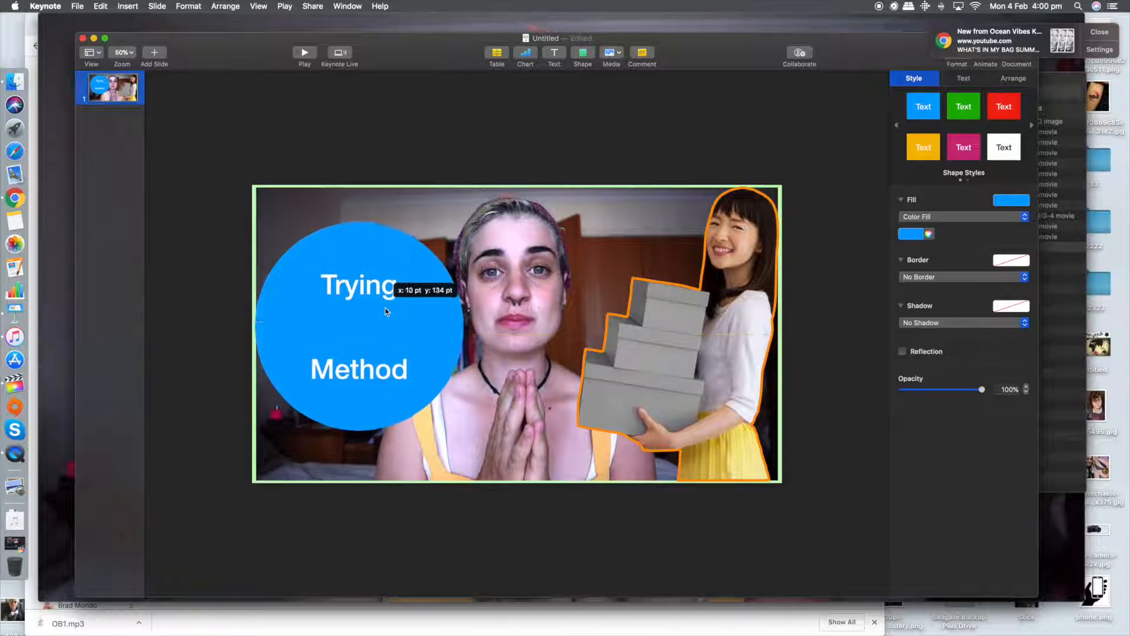
Step: Set the circle's text in Copperplate and place a copy of the circle over the Marie Kondo cutout
{"action": "double_click", "coordinate": [361, 369]}
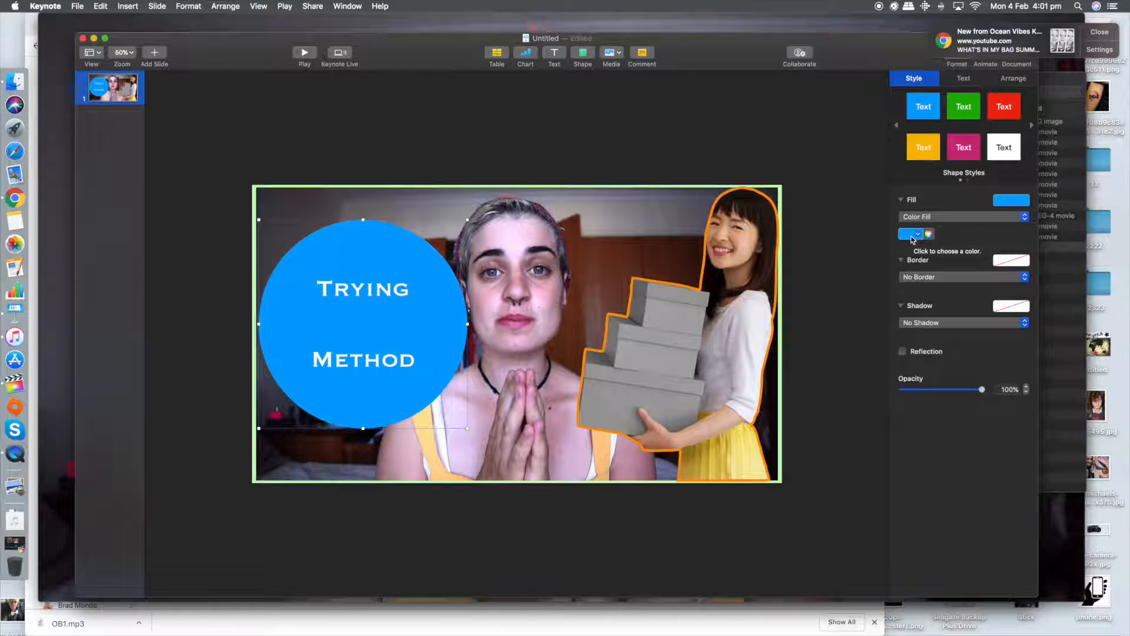
{"action": "key", "text": "super+c"}
{"action": "key", "text": "super+v"}
{"action": "left_click_drag", "start_coordinate": [384, 327], "coordinate": [695, 310]}
Step: Change the left circle's fill to No Fill
{"action": "left_click", "coordinate": [388, 325]}
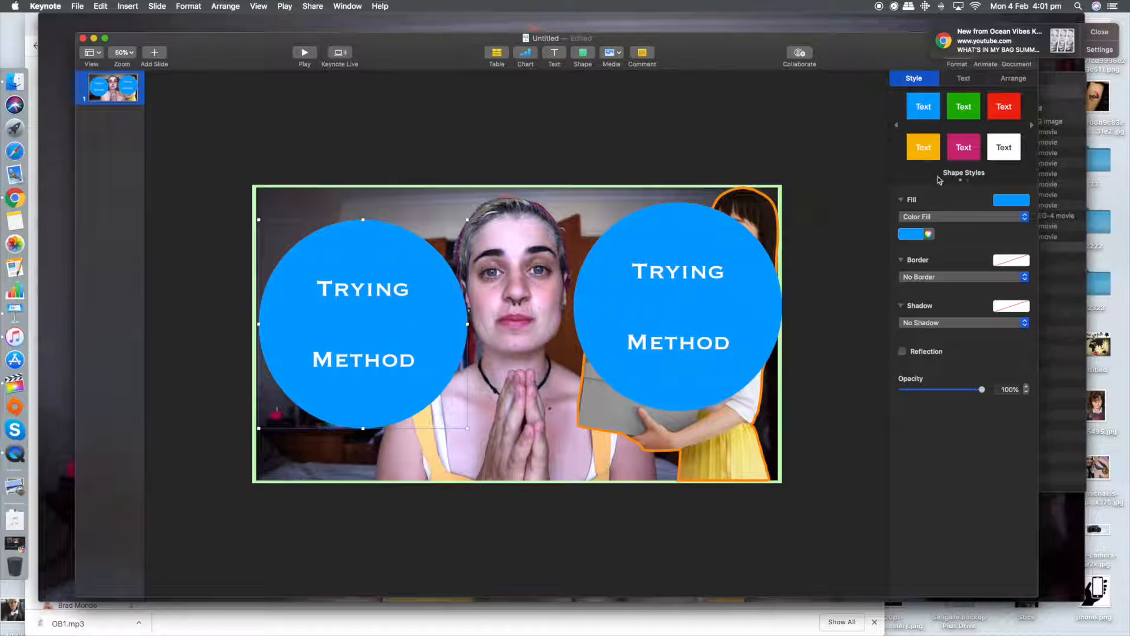
{"action": "left_click", "coordinate": [918, 235]}
{"action": "left_click", "coordinate": [968, 235]}
{"action": "left_click", "coordinate": [942, 217]}
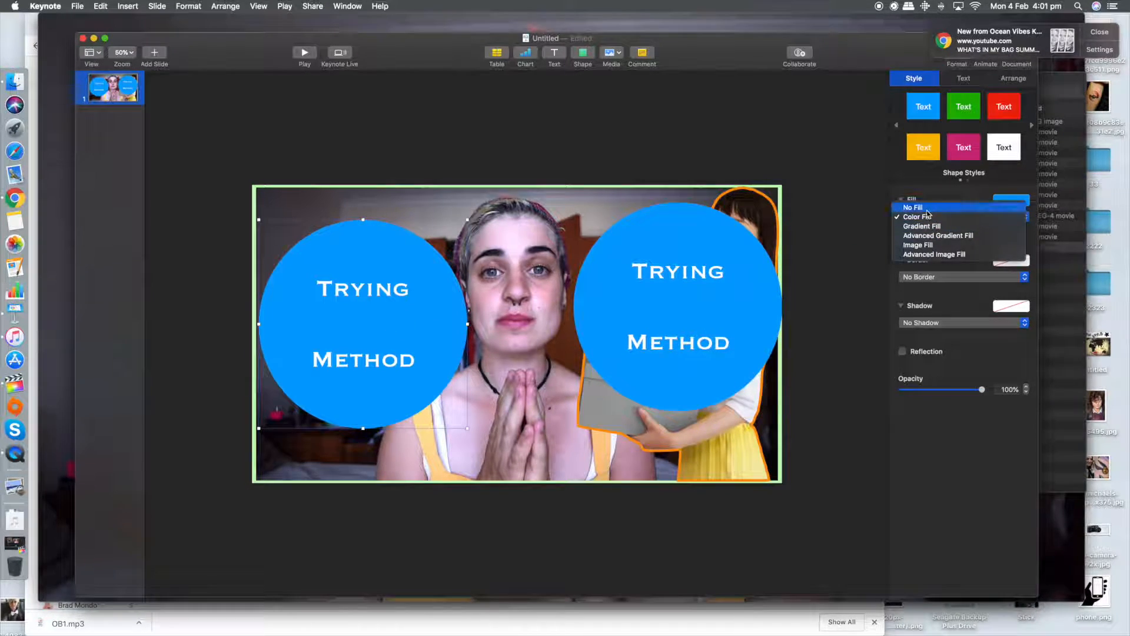
{"action": "left_click", "coordinate": [915, 207]}
Step: Give the unfilled circle a white 6 pt line border in a dashed style
{"action": "left_click", "coordinate": [960, 79]}
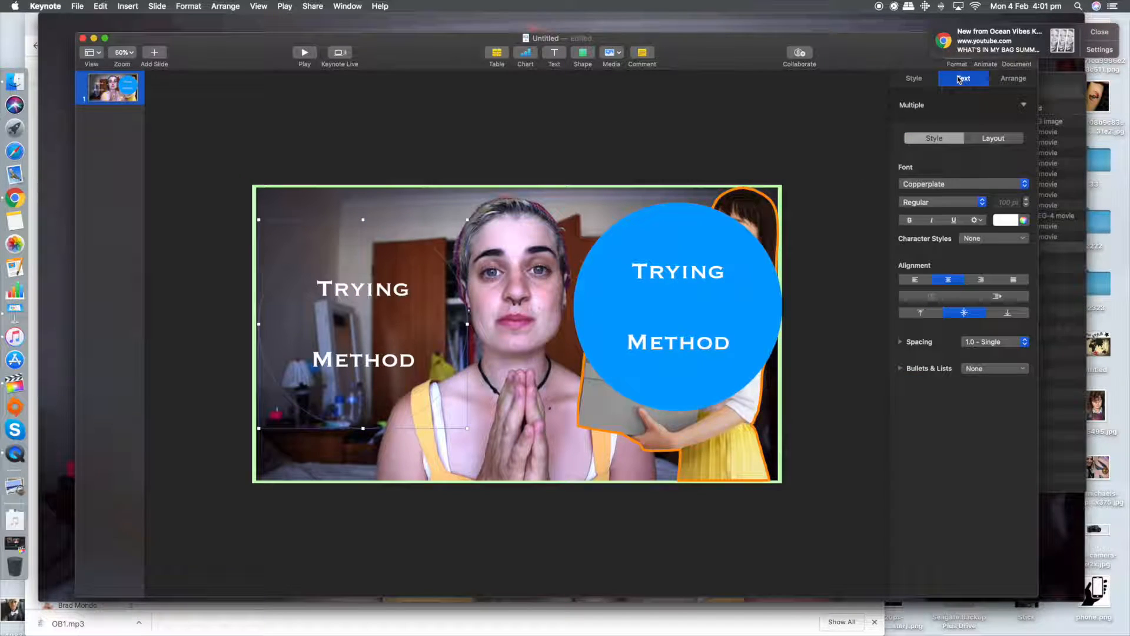
{"action": "left_click", "coordinate": [936, 79]}
{"action": "left_click", "coordinate": [1022, 261]}
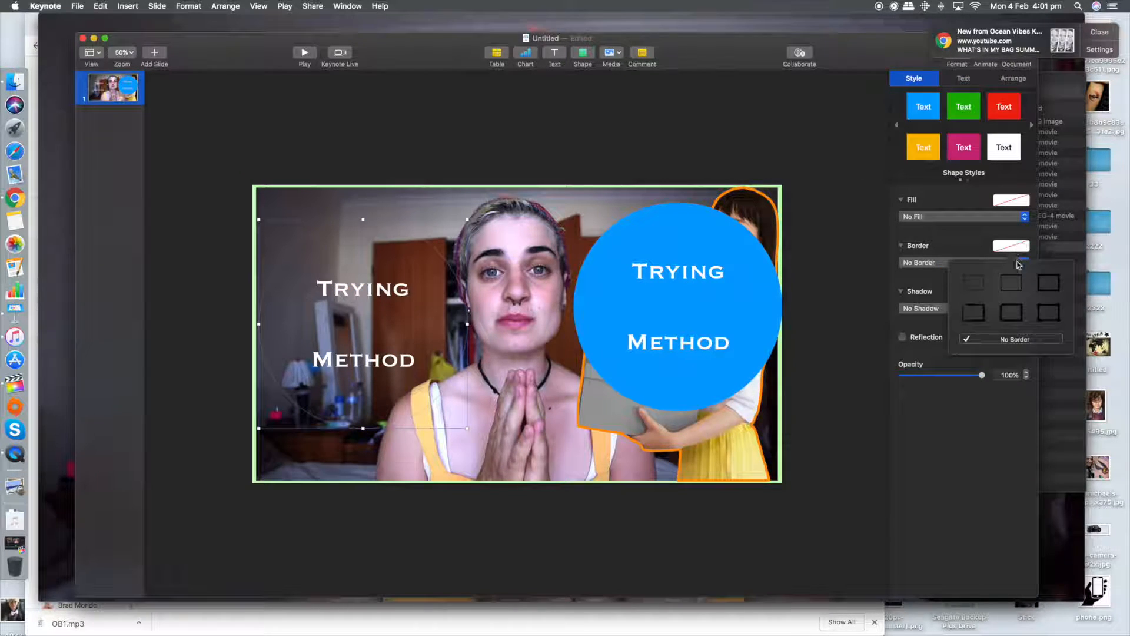
{"action": "left_click", "coordinate": [981, 287]}
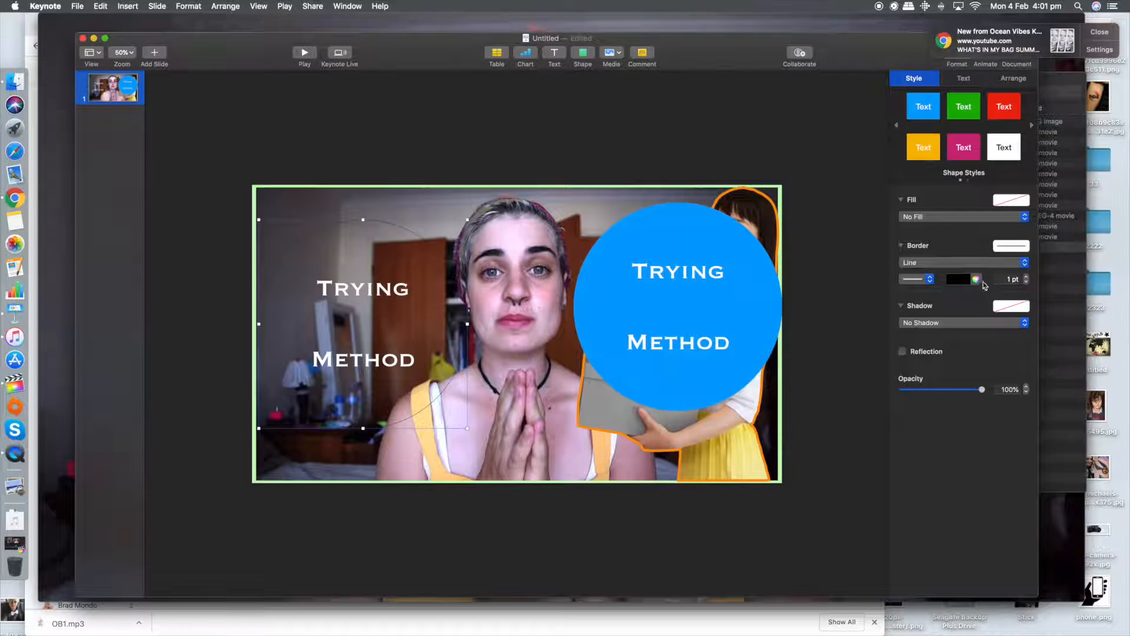
{"action": "left_click", "coordinate": [933, 282]}
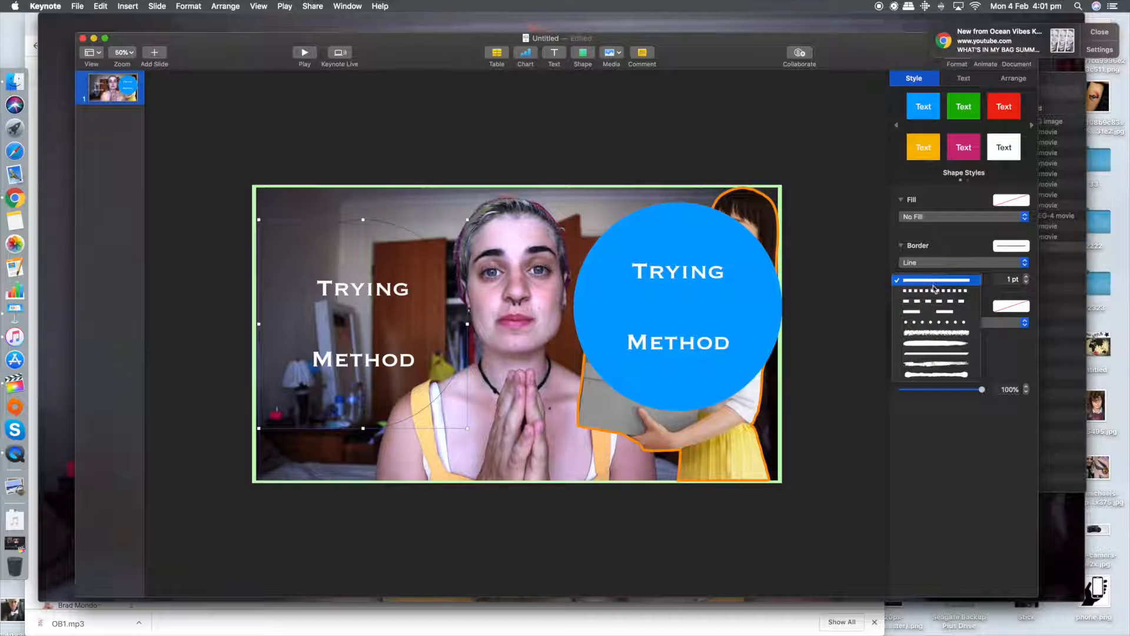
{"action": "left_click", "coordinate": [944, 314]}
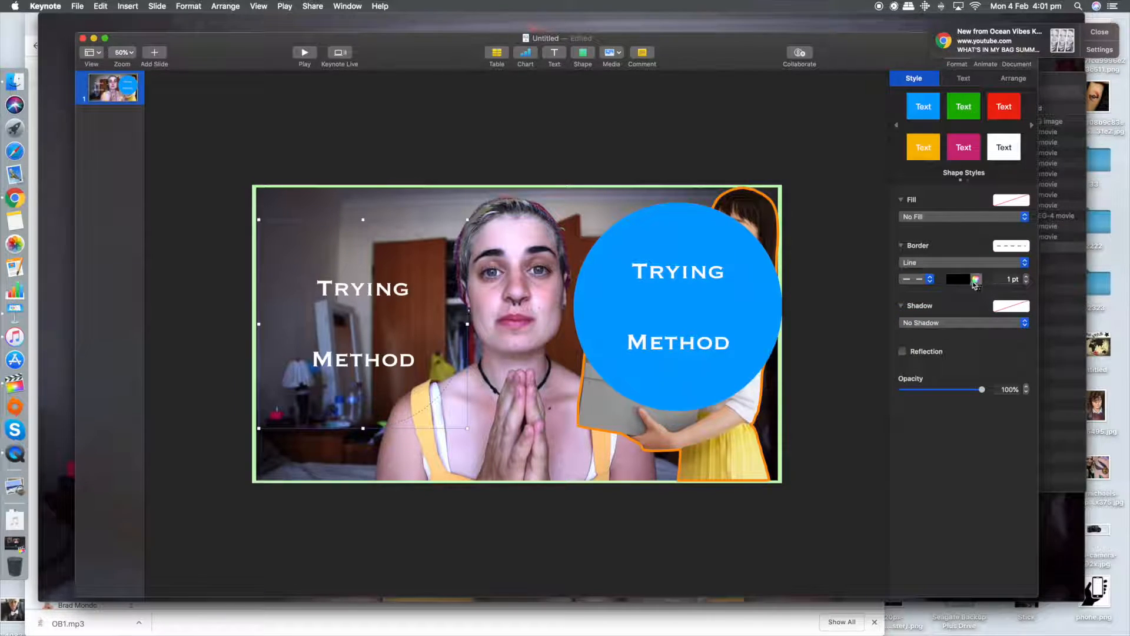
{"action": "left_click", "coordinate": [1026, 278]}
{"action": "left_click", "coordinate": [1026, 278]}
{"action": "left_click", "coordinate": [1026, 278]}
{"action": "left_click", "coordinate": [1026, 278]}
{"action": "left_click", "coordinate": [966, 282]}
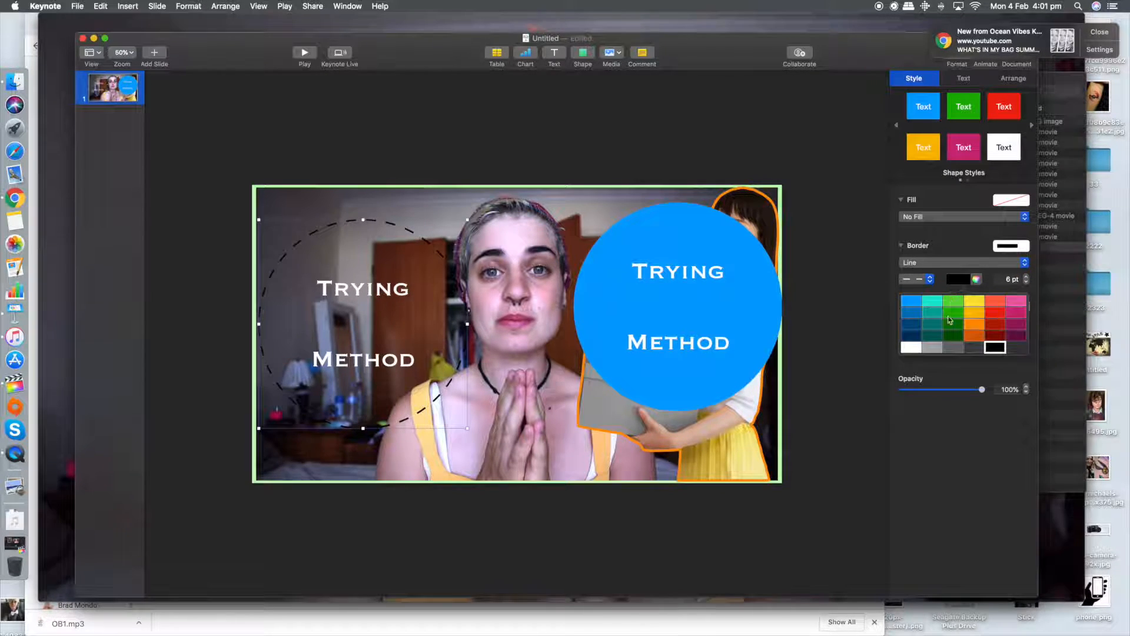
{"action": "left_click", "coordinate": [907, 349]}
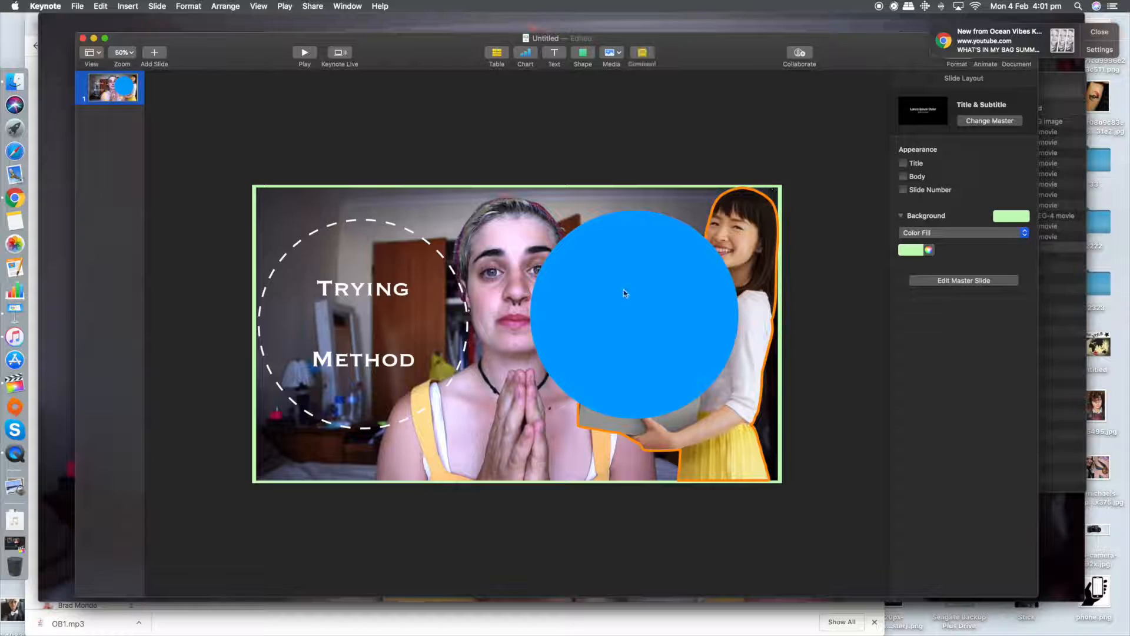
Step: Clear the text from the copied blue circle and add a text box reading "MARIE KONDO'S"
{"action": "left_click", "coordinate": [628, 295]}
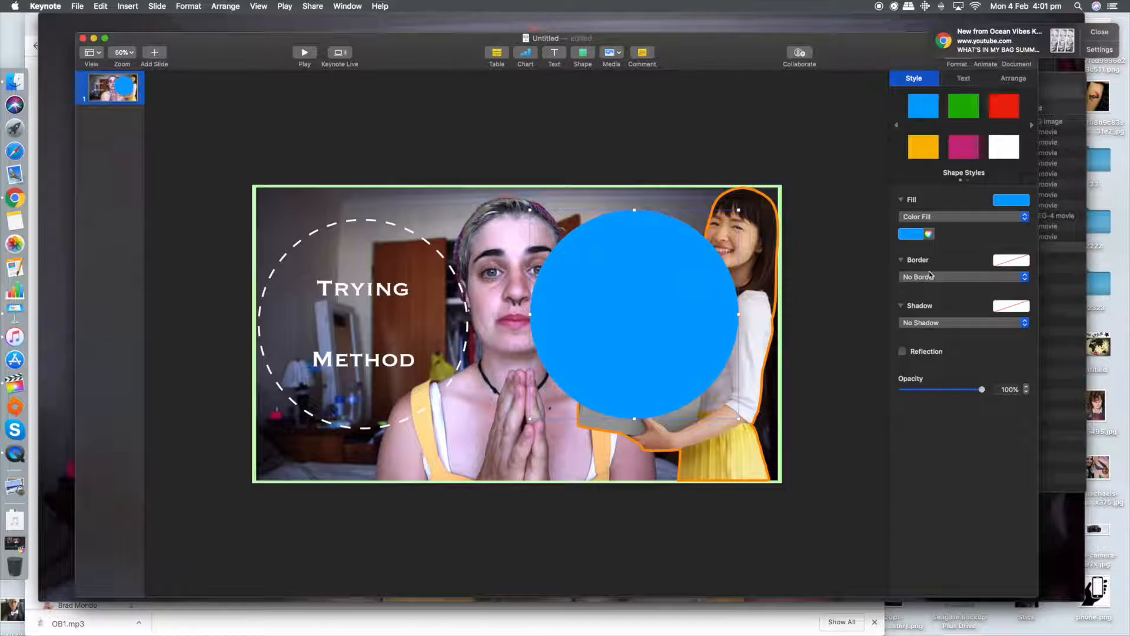
{"action": "left_click", "coordinate": [595, 126]}
{"action": "left_click", "coordinate": [555, 54]}
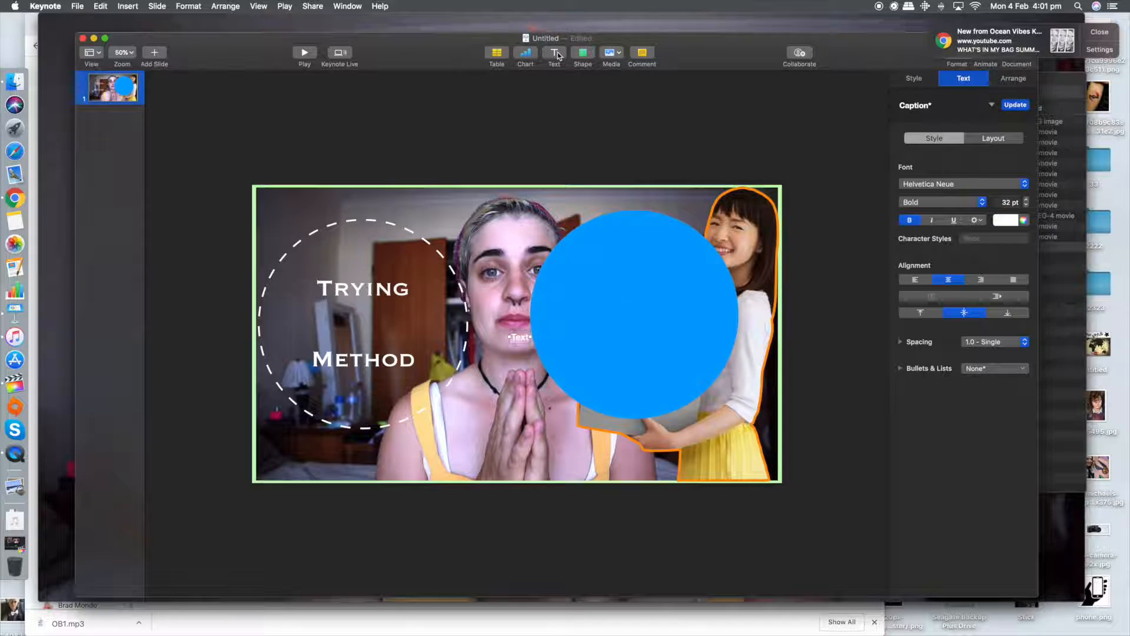
{"action": "type", "text": "MARIE KONDO's"}
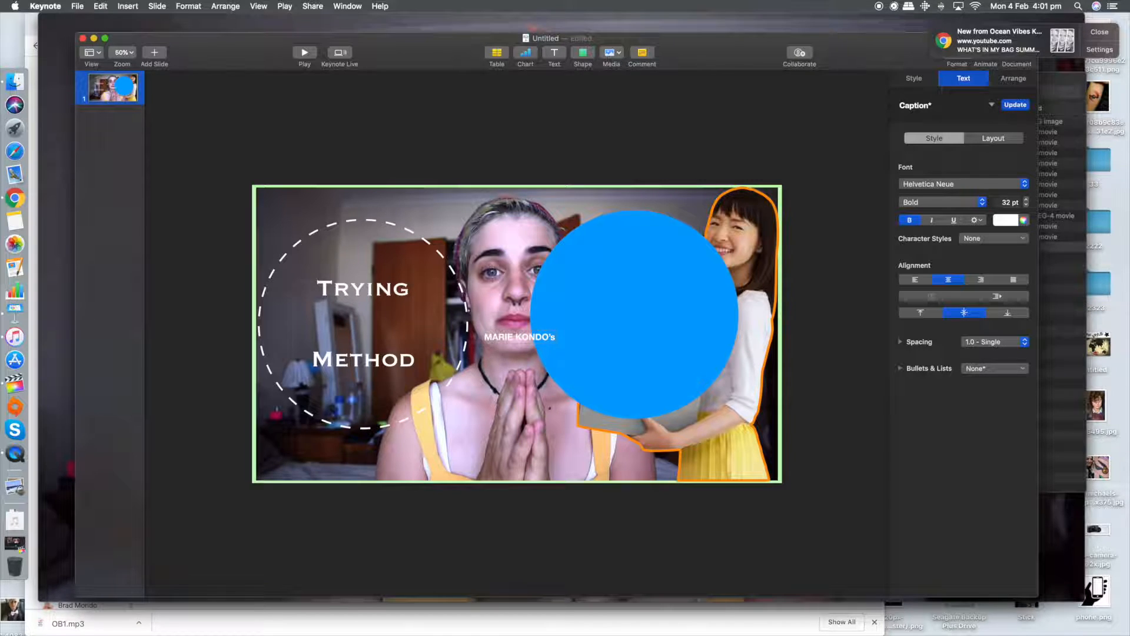
{"action": "key", "text": "BackSpace"}
{"action": "type", "text": "S"}
Step: Format the MARIE KONDO'S text as 150 pt Bradley Hand
{"action": "triple_click", "coordinate": [552, 336]}
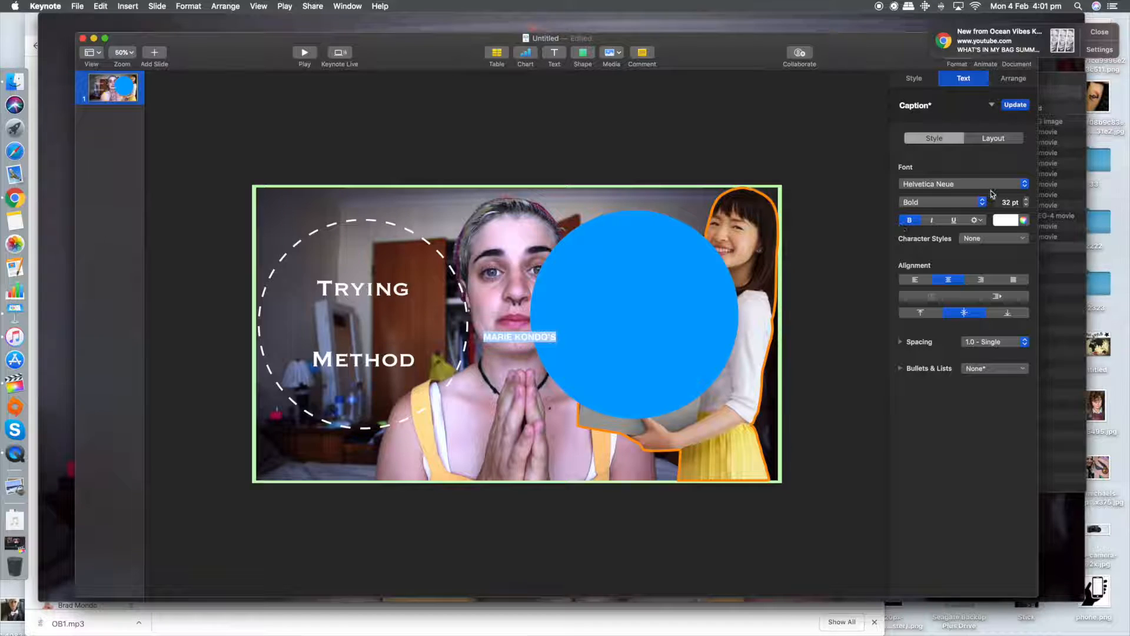
{"action": "left_click", "coordinate": [1013, 201]}
{"action": "type", "text": "1"}
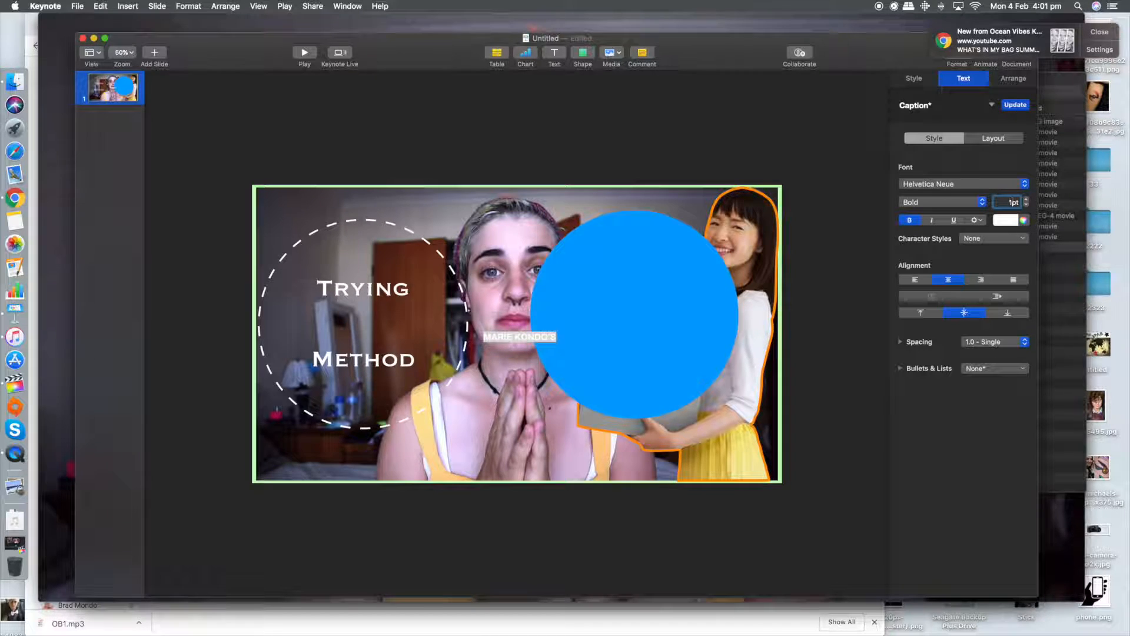
{"action": "type", "text": "50"}
{"action": "key", "text": "Return"}
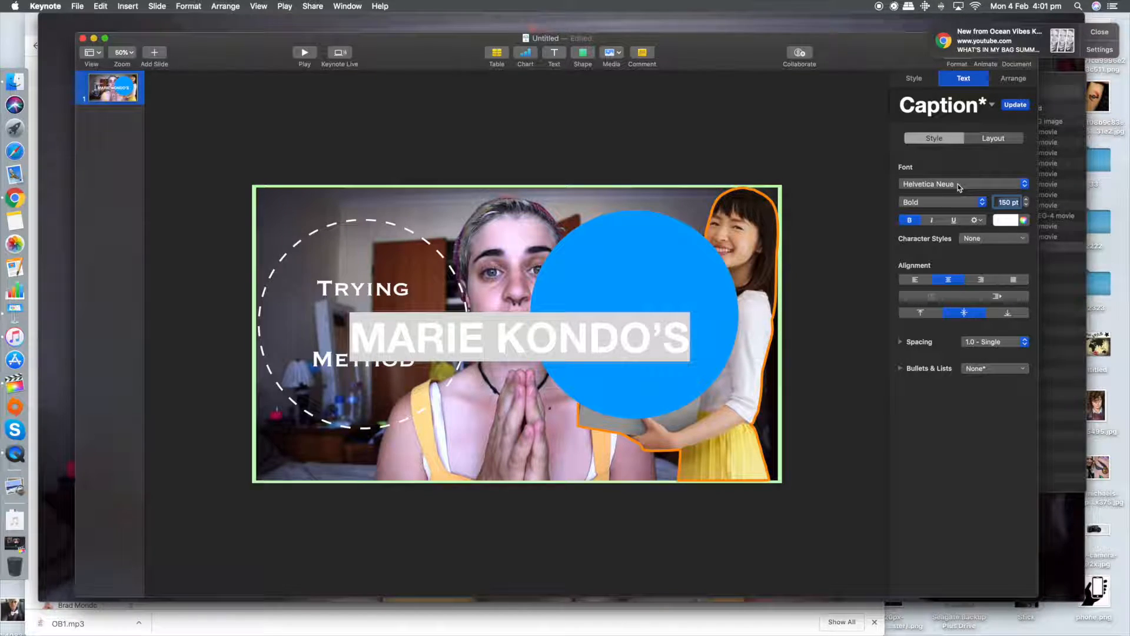
{"action": "left_click", "coordinate": [959, 187]}
{"action": "scroll", "coordinate": [958, 176], "scroll_direction": "up", "scroll_amount": 10}
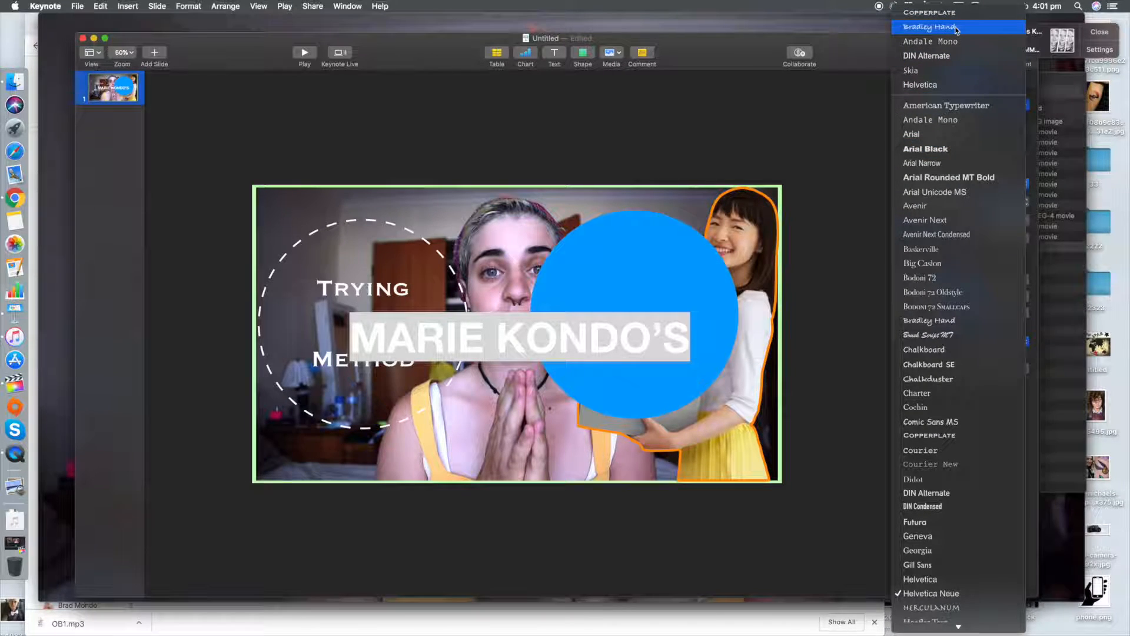
{"action": "left_click", "coordinate": [956, 29]}
{"action": "left_click", "coordinate": [580, 129]}
Step: Place the MARIE KONDO'S text between Trying and Method, centred on the dashed circle, and reduce it to 130 pt
{"action": "left_click", "coordinate": [624, 340]}
{"action": "left_click_drag", "start_coordinate": [624, 341], "coordinate": [510, 325]}
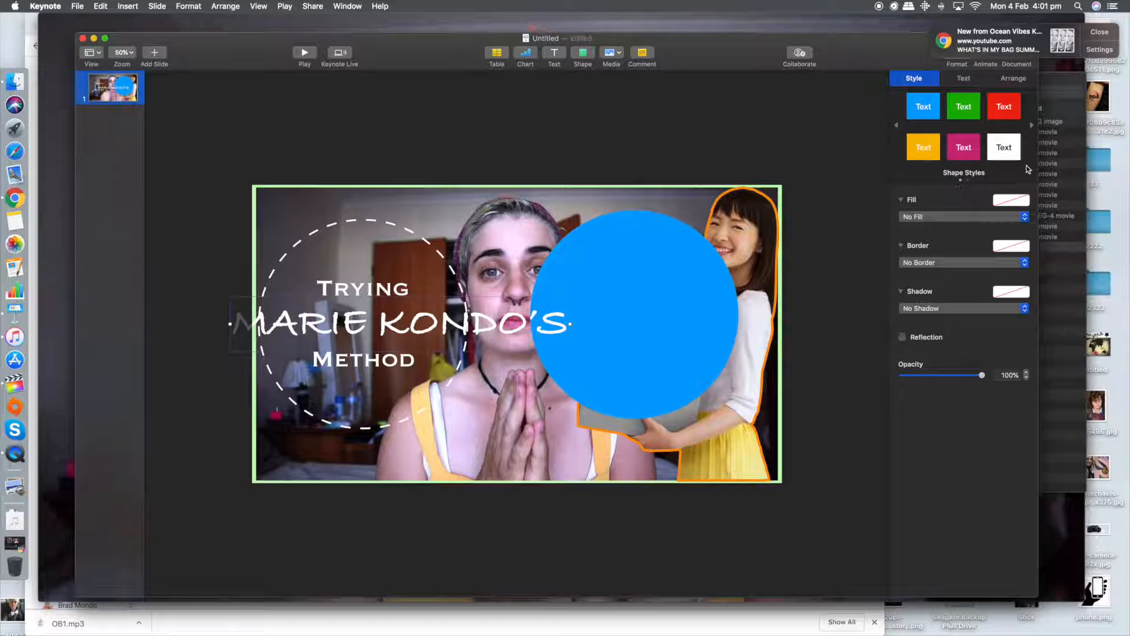
{"action": "left_click", "coordinate": [963, 78]}
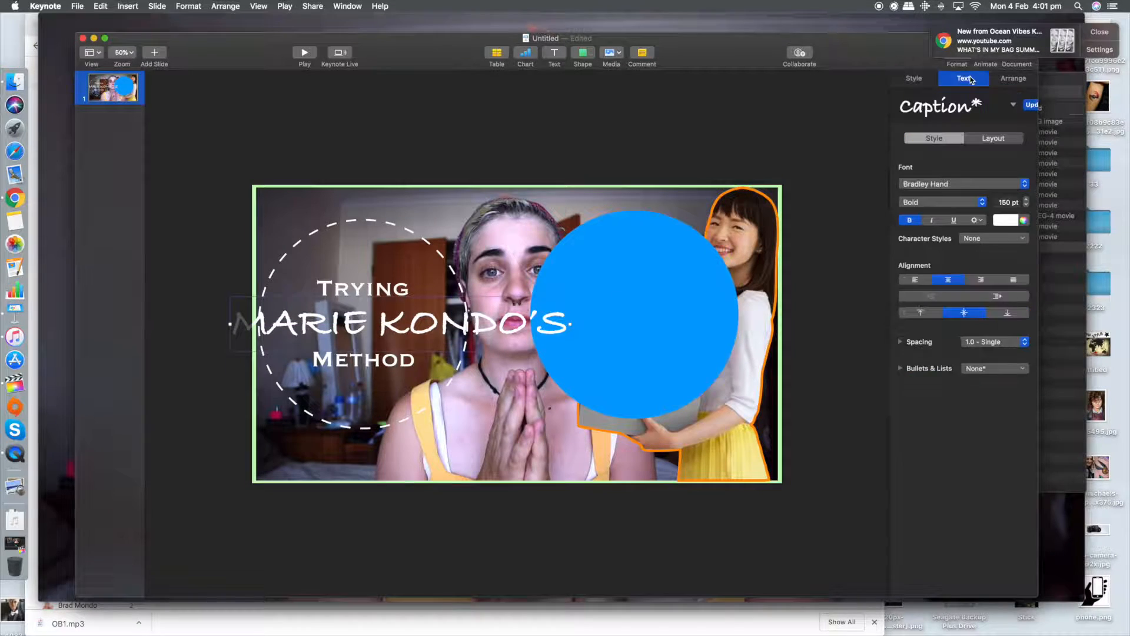
{"action": "left_click", "coordinate": [1016, 202]}
{"action": "type", "text": "13"}
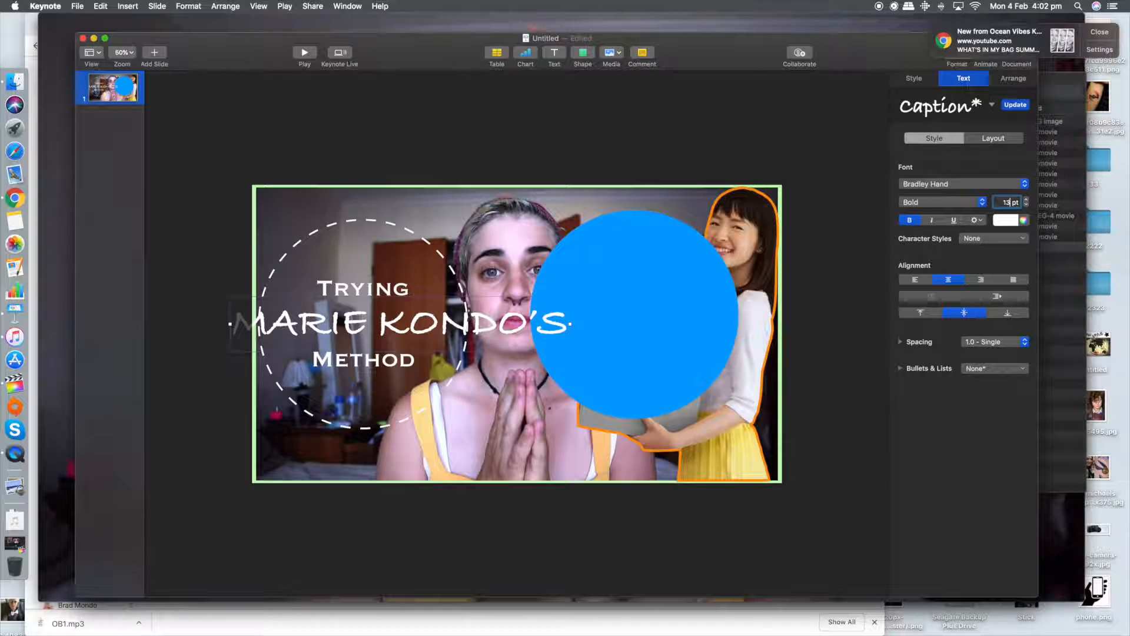
{"action": "key", "text": "Return"}
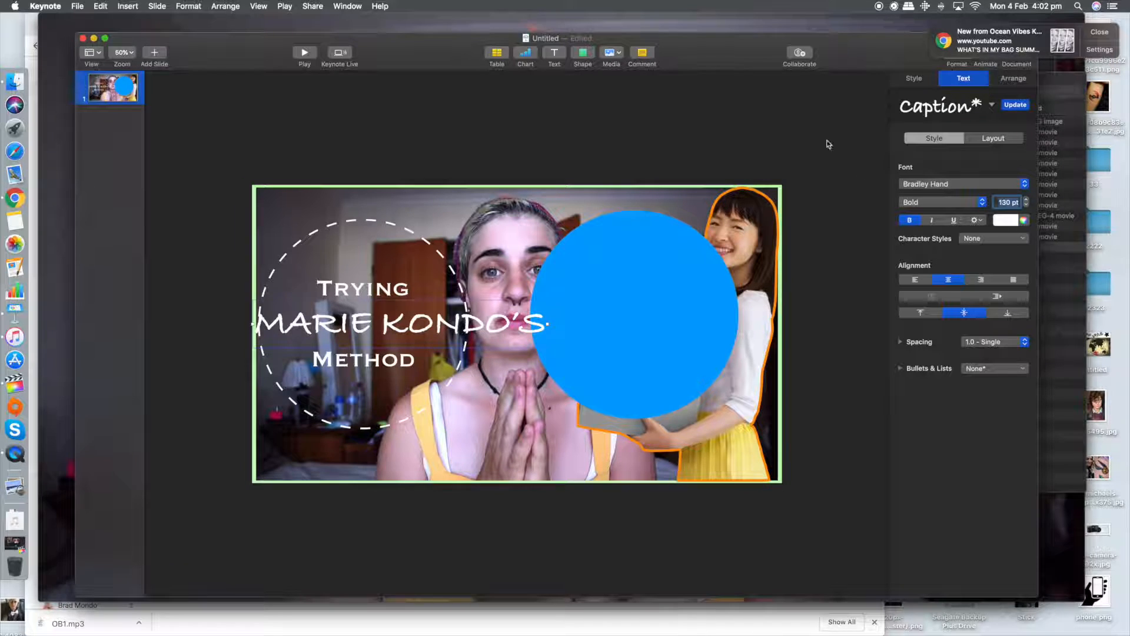
{"action": "left_click", "coordinate": [582, 87]}
{"action": "left_click_drag", "start_coordinate": [468, 310], "coordinate": [425, 322]}
{"action": "left_click", "coordinate": [401, 158]}
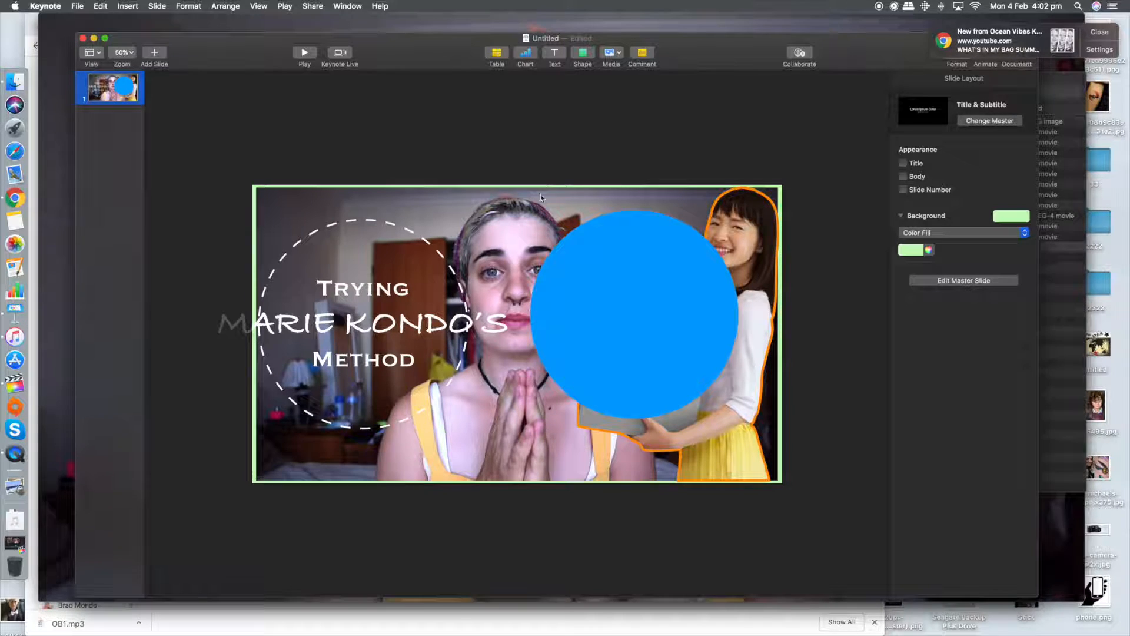
Step: Move the blue circle from the right side to the slide's left edge, overlapping the dashed circle
{"action": "left_click_drag", "start_coordinate": [674, 277], "coordinate": [684, 302]}
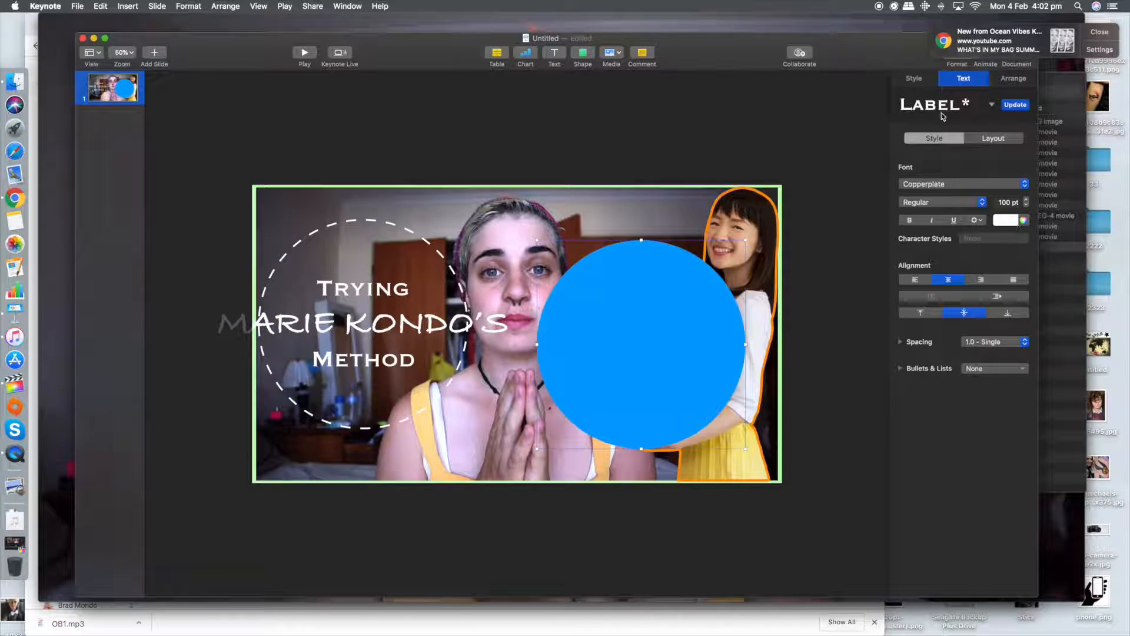
{"action": "left_click", "coordinate": [937, 83]}
{"action": "left_click_drag", "start_coordinate": [646, 343], "coordinate": [294, 305]}
{"action": "left_click", "coordinate": [563, 254]}
Step: Move the background photo right to x 148 pt, y 9 pt and crop the part that overhangs the slide's right edge
{"action": "left_click_drag", "start_coordinate": [555, 238], "coordinate": [594, 240]}
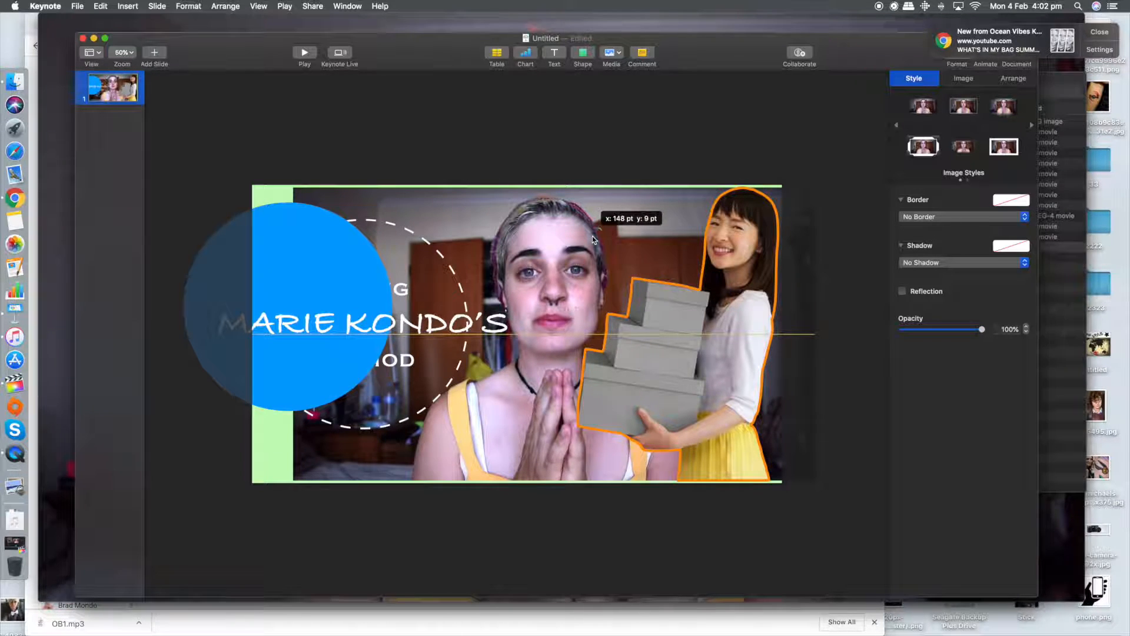
{"action": "left_click_drag", "start_coordinate": [594, 240], "coordinate": [592, 239]}
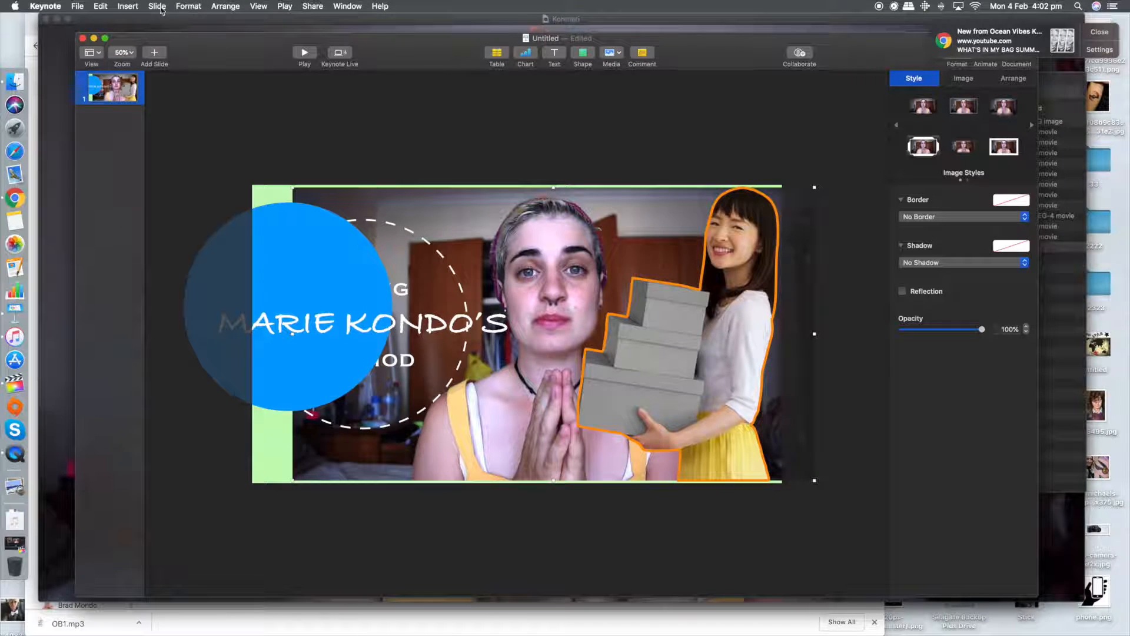
{"action": "left_click", "coordinate": [129, 6]}
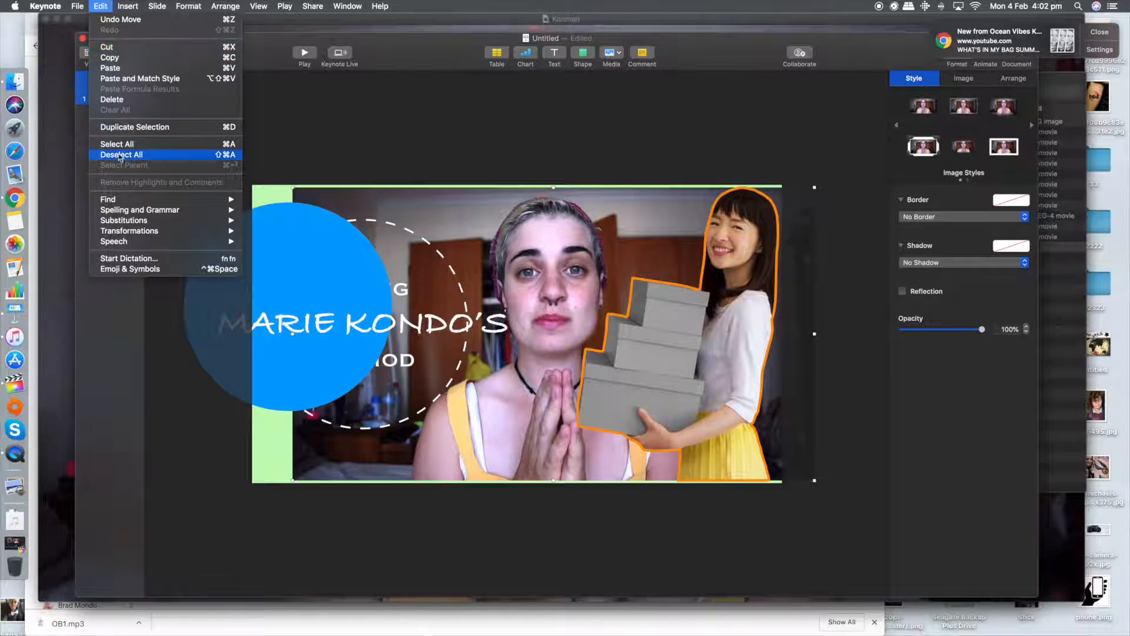
{"action": "mouse_move", "coordinate": [194, 5]}
{"action": "mouse_move", "coordinate": [211, 79]}
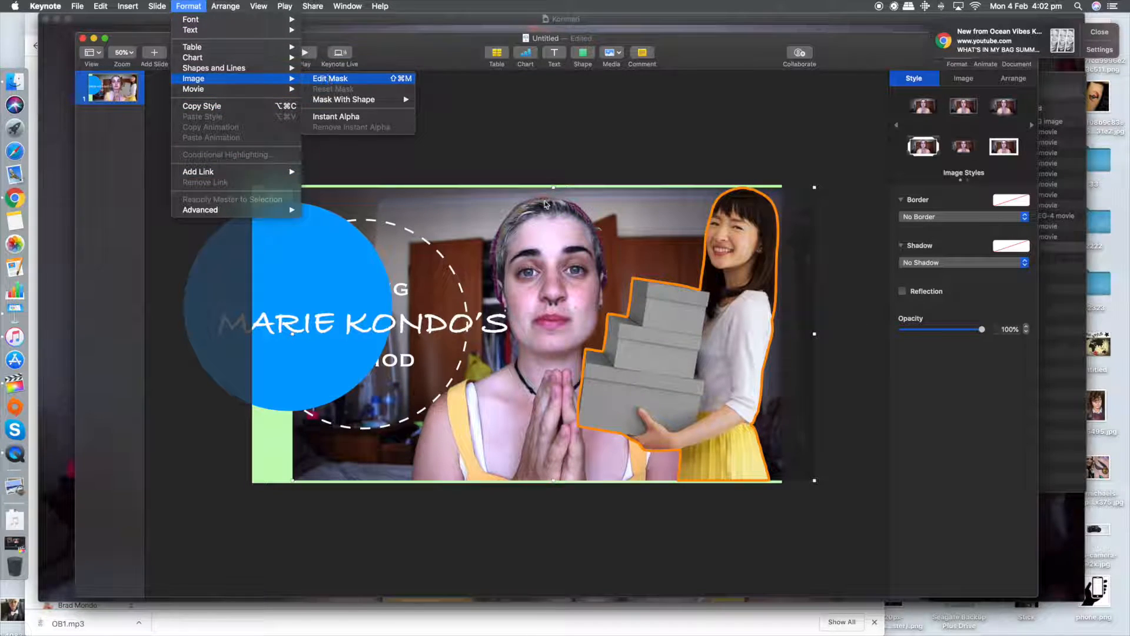
{"action": "left_click", "coordinate": [330, 79]}
{"action": "left_click_drag", "start_coordinate": [814, 334], "coordinate": [740, 333]}
{"action": "left_click", "coordinate": [737, 156]}
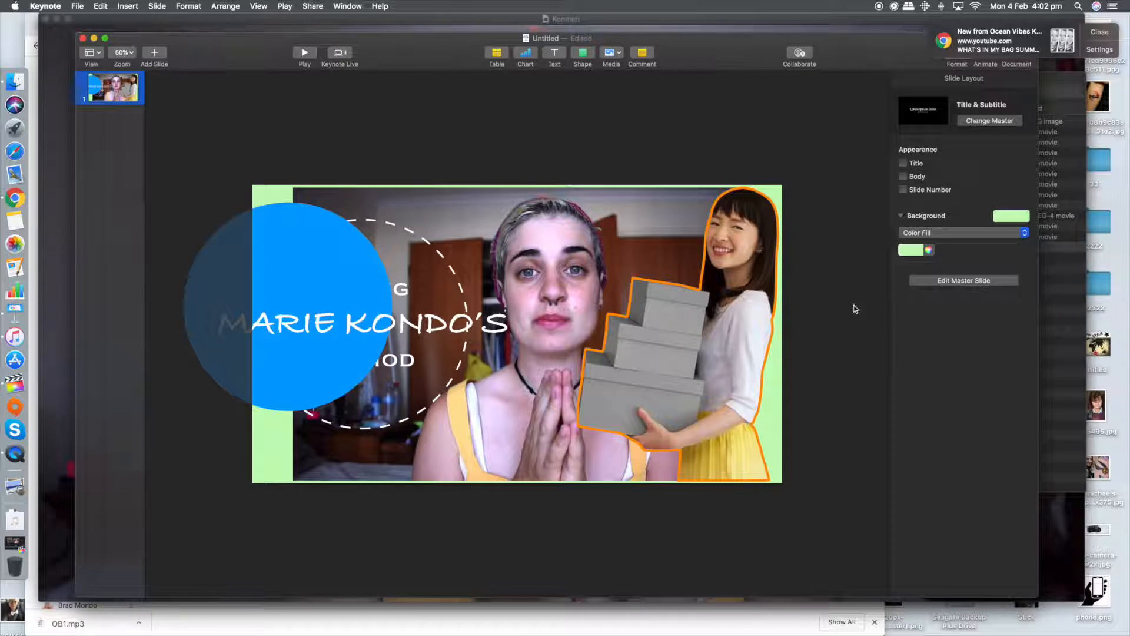
Step: Move the blue circle across to the slide's right edge and open the text formatting of MARIE KONDO'S
{"action": "left_click_drag", "start_coordinate": [337, 294], "coordinate": [891, 341]}
{"action": "left_click", "coordinate": [461, 330]}
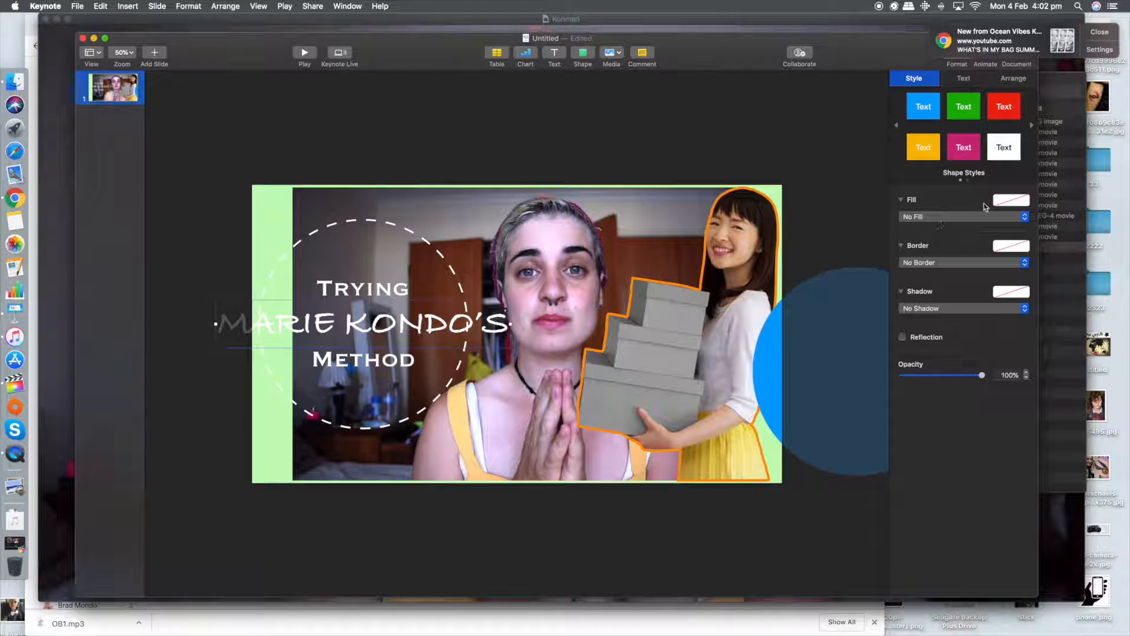
{"action": "left_click", "coordinate": [955, 84]}
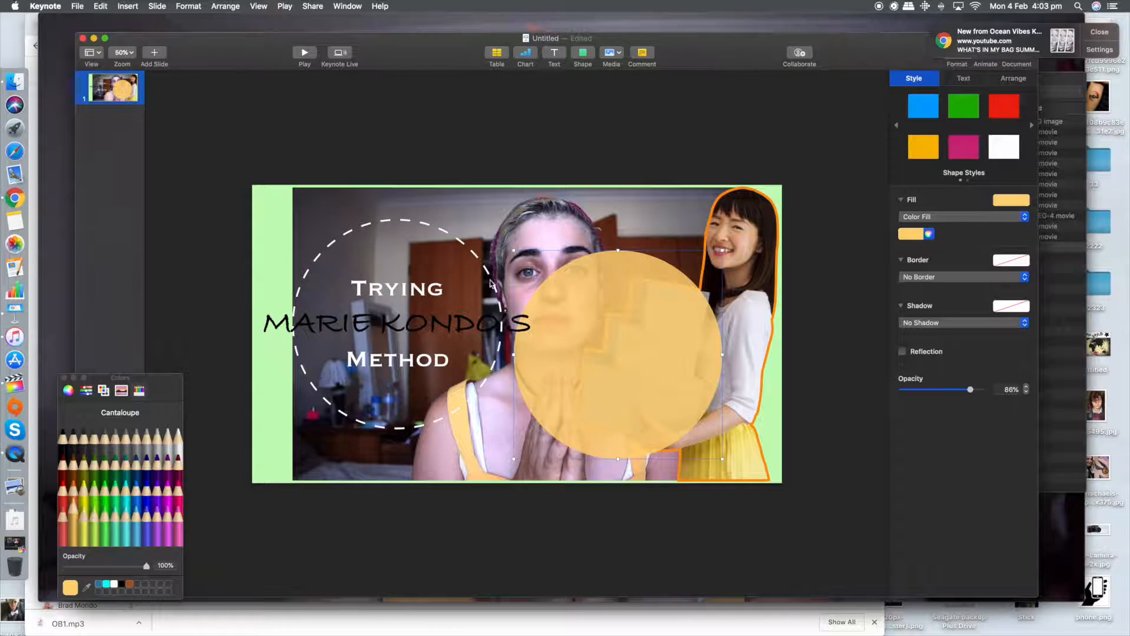
Step: Bring the dashed circle to the front of the slide
{"action": "left_click", "coordinate": [478, 265]}
{"action": "right_click", "coordinate": [479, 263]}
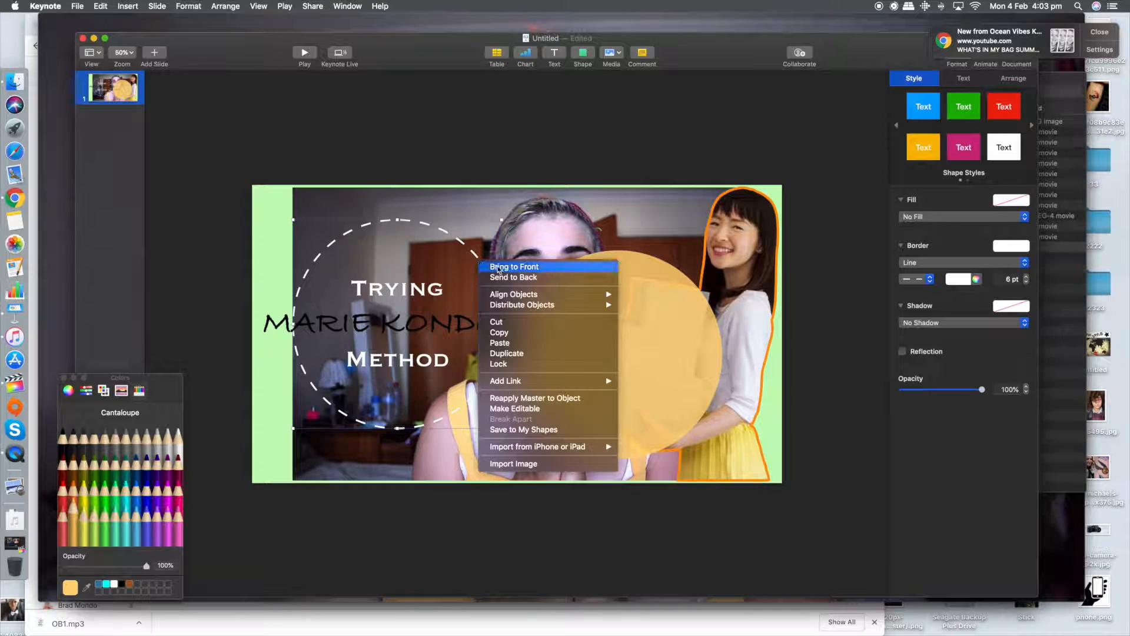
{"action": "left_click", "coordinate": [498, 269]}
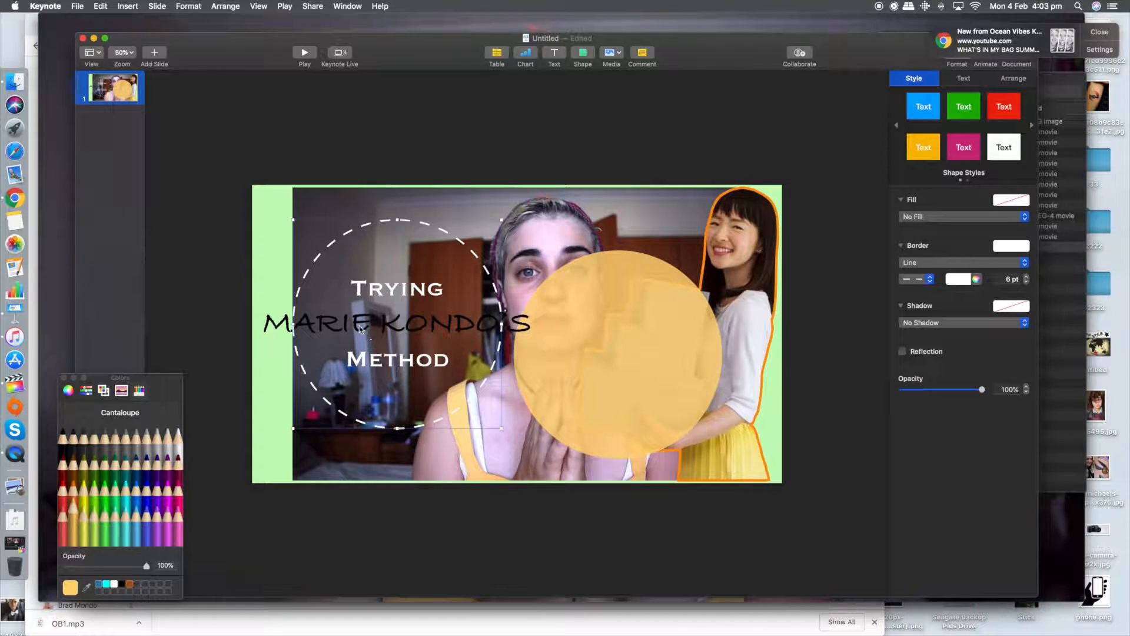
Step: Send the MARIE KONDO'S text to the back
{"action": "left_click", "coordinate": [275, 326]}
{"action": "right_click", "coordinate": [285, 315]}
{"action": "left_click", "coordinate": [317, 333]}
{"action": "double_click", "coordinate": [269, 328]}
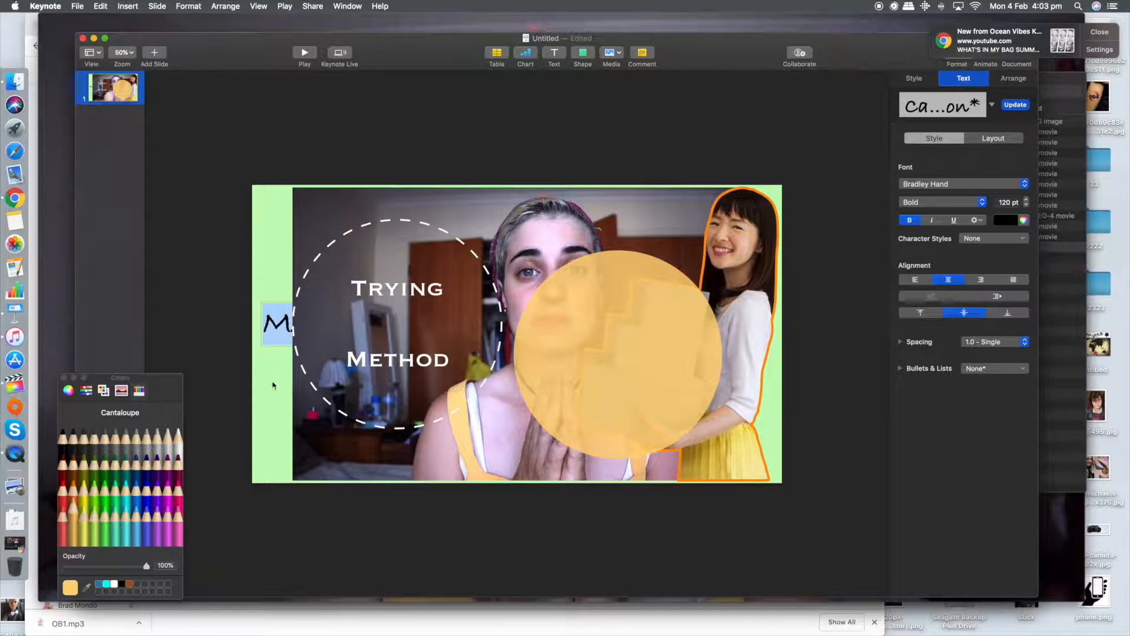
{"action": "right_click", "coordinate": [270, 320]}
{"action": "left_click", "coordinate": [257, 376]}
{"action": "left_click", "coordinate": [274, 371]}
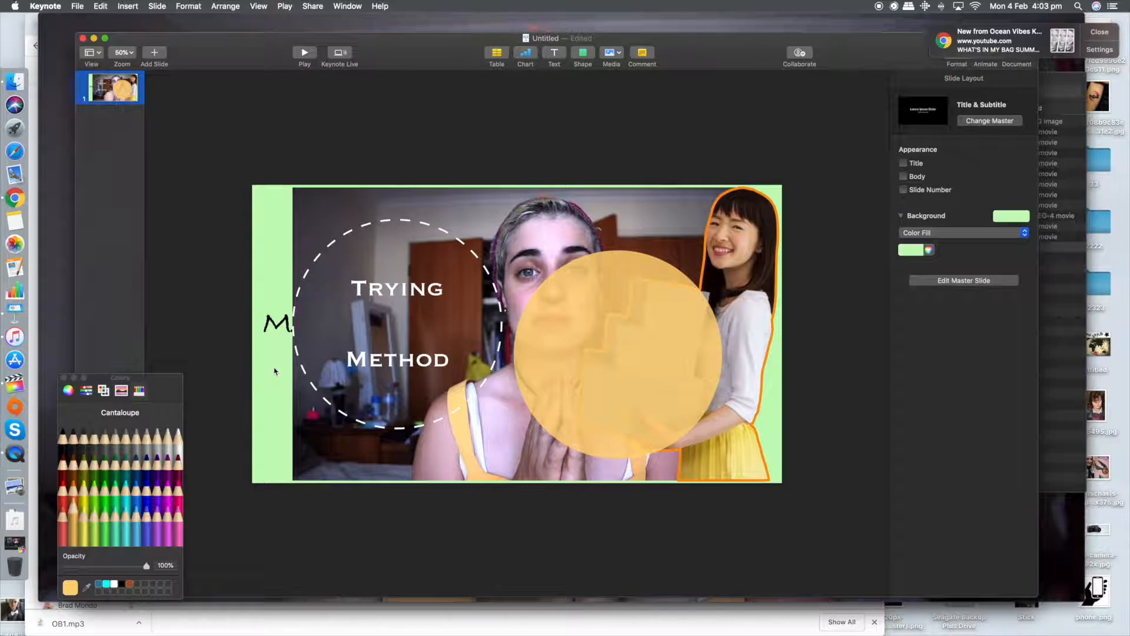
Step: Bring the MARIE KONDO'S text to the front and fit the pale orange circle inside the dashed circle behind the title
{"action": "left_click", "coordinate": [278, 318]}
{"action": "right_click", "coordinate": [279, 316]}
{"action": "left_click", "coordinate": [319, 320]}
{"action": "left_click_drag", "start_coordinate": [638, 339], "coordinate": [417, 308]}
{"action": "left_click", "coordinate": [616, 173]}
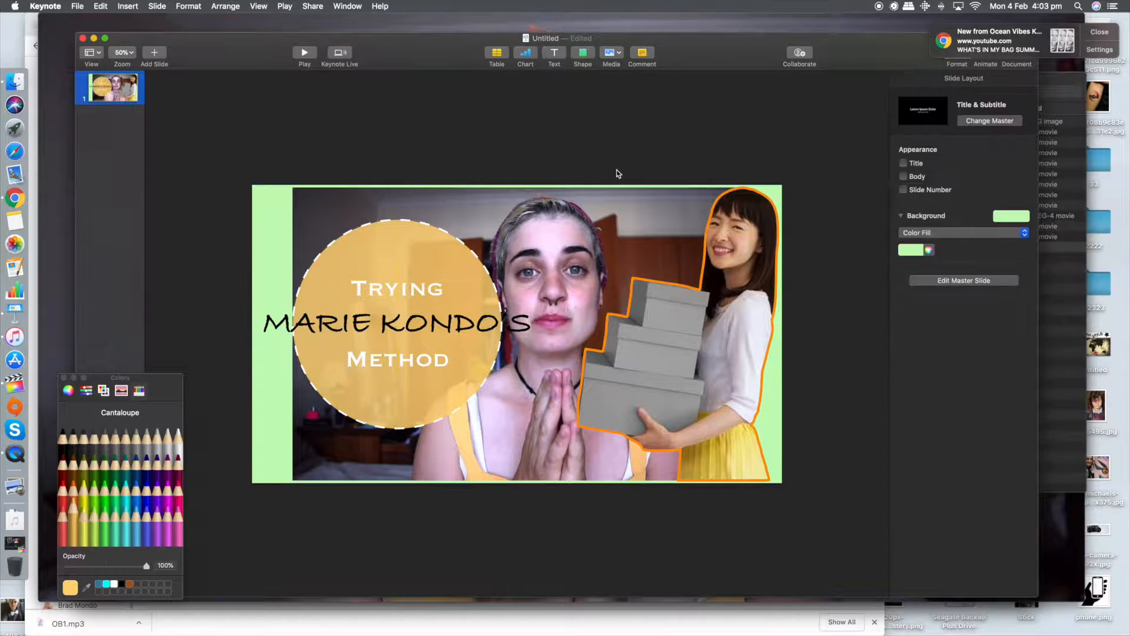
Step: Move Trying up and Method down, and split MARIE KONDO'S onto two lines between them
{"action": "left_click", "coordinate": [436, 291]}
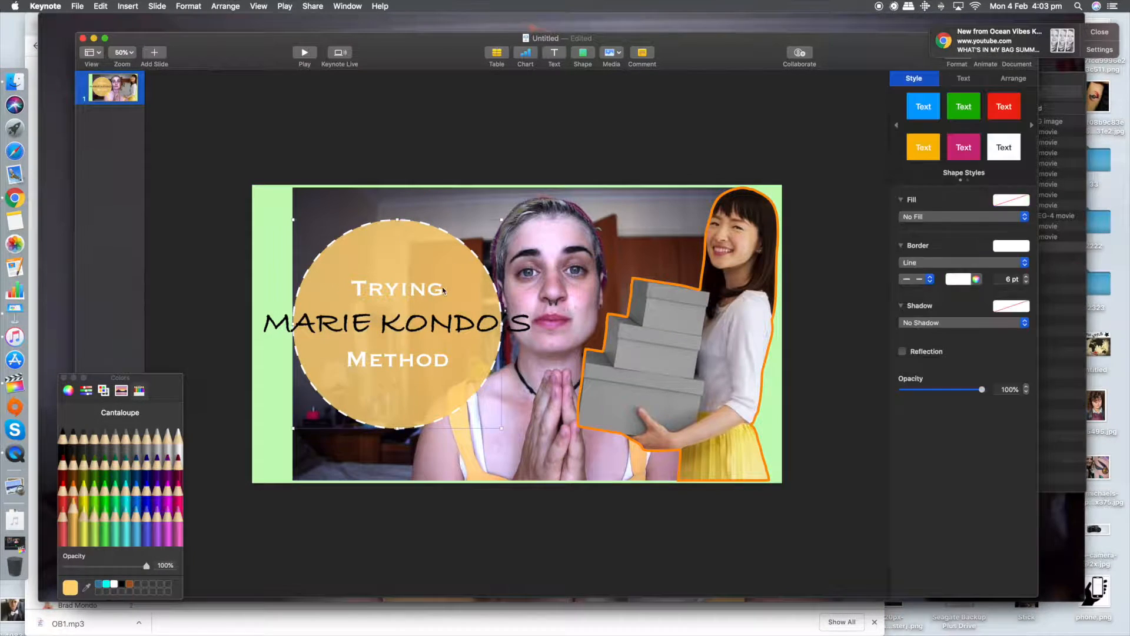
{"action": "left_click_drag", "start_coordinate": [397, 288], "coordinate": [398, 274]}
{"action": "left_click_drag", "start_coordinate": [397, 359], "coordinate": [397, 374]}
{"action": "double_click", "coordinate": [375, 323]}
{"action": "key", "text": "Return"}
{"action": "left_click", "coordinate": [538, 203]}
Step: Move the dashed circle and its title text slightly left, and pull the pale orange circle away over the cutout
{"action": "left_click", "coordinate": [397, 343]}
{"action": "left_click_drag", "start_coordinate": [273, 265], "coordinate": [412, 382]}
{"action": "left_click_drag", "start_coordinate": [399, 244], "coordinate": [370, 245]}
{"action": "left_click_drag", "start_coordinate": [486, 286], "coordinate": [711, 309]}
Step: Fill the large circle with Carnation pink and fit it inside the dashed circle behind the title text
{"action": "double_click", "coordinate": [368, 344]}
{"action": "key", "text": "super+a"}
{"action": "left_click", "coordinate": [528, 384]}
{"action": "left_click", "coordinate": [178, 513]}
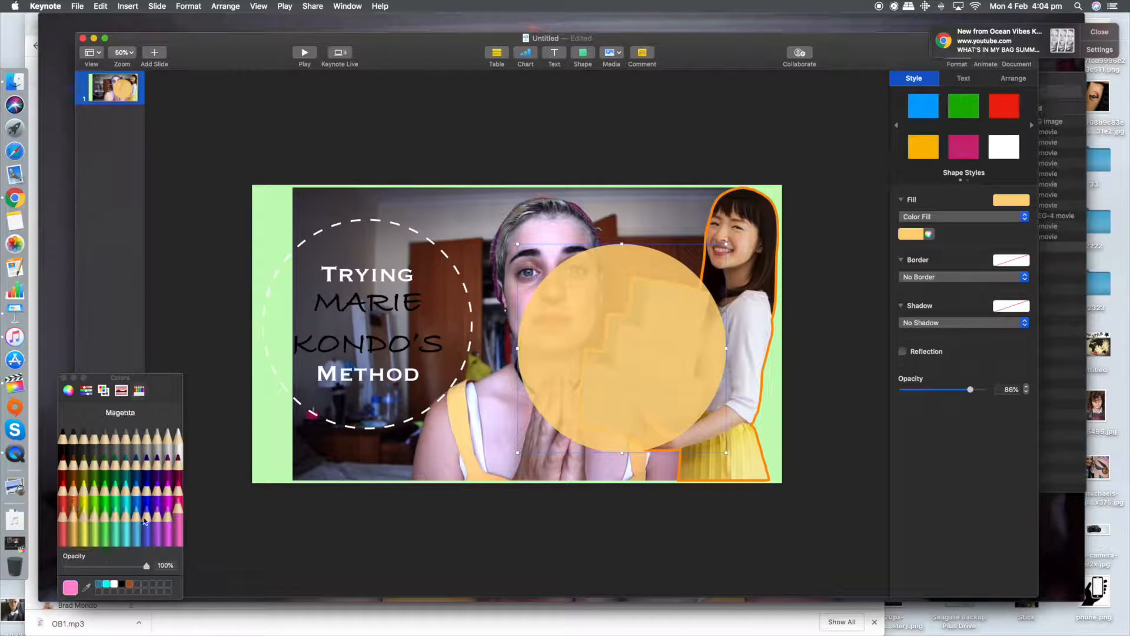
{"action": "left_click", "coordinate": [70, 587]}
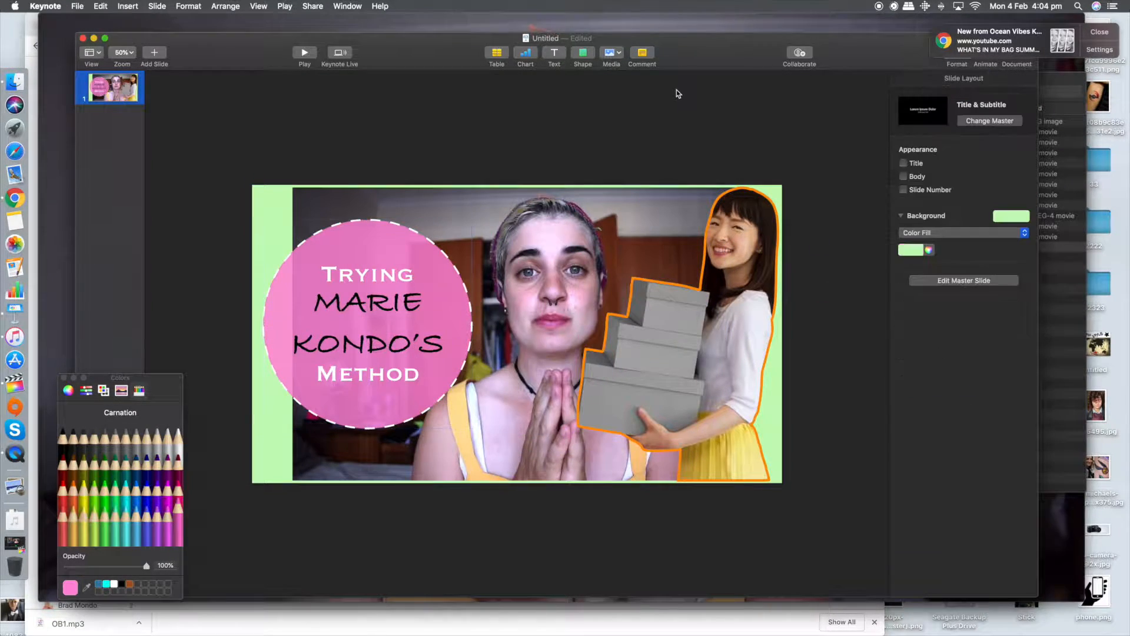
Step: Give the background photo a Tangerine line border
{"action": "left_click", "coordinate": [665, 205]}
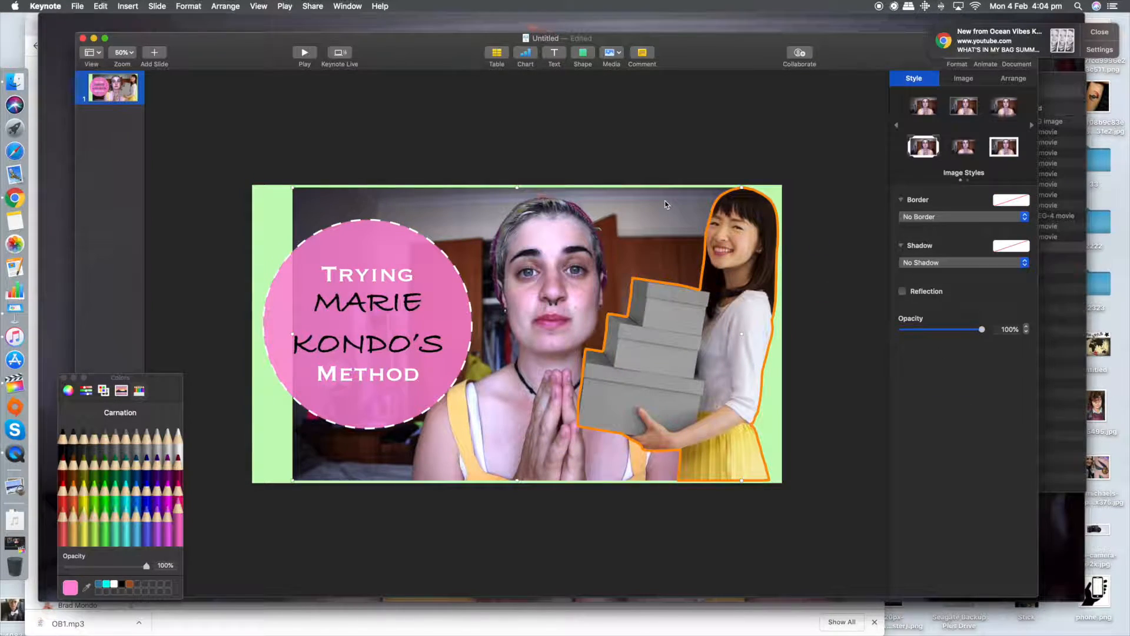
{"action": "left_click", "coordinate": [963, 216]}
{"action": "left_click", "coordinate": [941, 228]}
{"action": "left_click", "coordinate": [73, 484]}
Step: Change the slide's background fill to light orange and nudge the cutout of the woman with boxes slightly right
{"action": "left_click_drag", "start_coordinate": [70, 587], "coordinate": [911, 250]}
{"action": "left_click", "coordinate": [652, 104]}
{"action": "left_click", "coordinate": [919, 250]}
{"action": "left_click", "coordinate": [974, 306]}
{"action": "left_click", "coordinate": [918, 250]}
{"action": "left_click", "coordinate": [68, 390]}
{"action": "left_click", "coordinate": [150, 450]}
{"action": "left_click_drag", "start_coordinate": [730, 342], "coordinate": [737, 341]}
{"action": "left_click", "coordinate": [864, 165]}
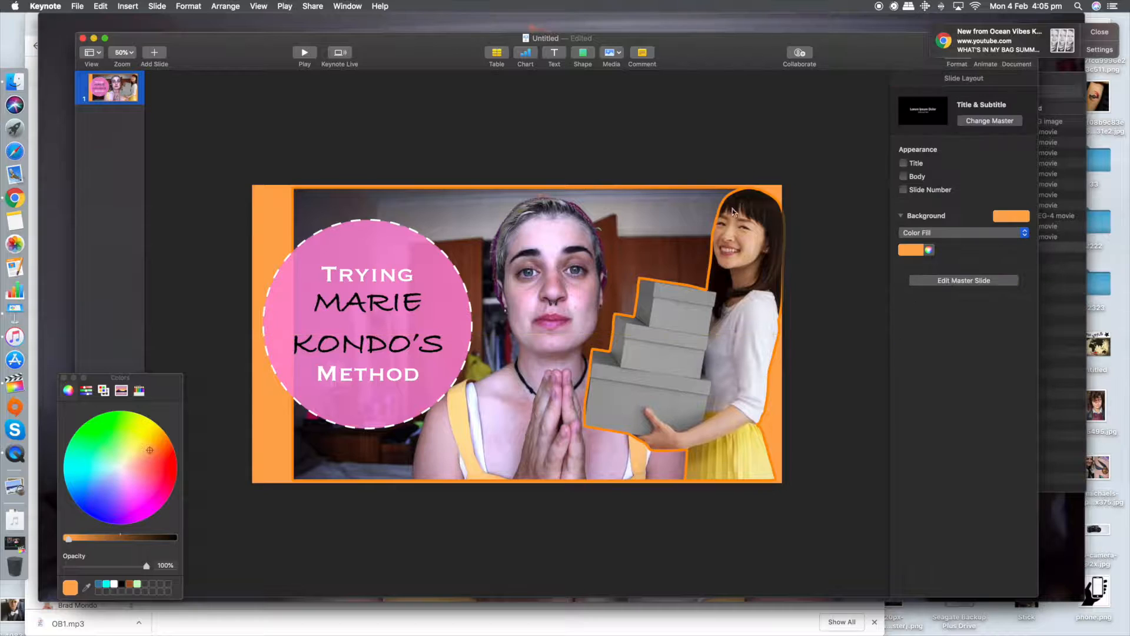
Step: Change the fill of the circle behind the title to black
{"action": "left_click", "coordinate": [368, 274]}
{"action": "left_click_drag", "start_coordinate": [368, 274], "coordinate": [408, 275]}
{"action": "left_click", "coordinate": [347, 261]}
{"action": "left_click", "coordinate": [911, 233]}
{"action": "left_click", "coordinate": [949, 305]}
Step: Colour the MARIE KONDO'S text Tangerine
{"action": "double_click", "coordinate": [367, 303]}
{"action": "key", "text": "super+a"}
{"action": "left_click", "coordinate": [1022, 220]}
{"action": "left_click", "coordinate": [139, 390]}
{"action": "left_click", "coordinate": [73, 484]}
{"action": "left_click", "coordinate": [214, 347]}
Step: Move the background photo left and shrink it slightly from its upper-left corner, leaving an orange margin
{"action": "left_click_drag", "start_coordinate": [360, 232], "coordinate": [318, 232]}
{"action": "left_click", "coordinate": [275, 204]}
{"action": "left_click", "coordinate": [416, 212]}
{"action": "left_click_drag", "start_coordinate": [416, 212], "coordinate": [382, 212]}
{"action": "left_click_drag", "start_coordinate": [259, 188], "coordinate": [267, 194]}
Step: Extend the background photo's mask almost to the slide's right edge and centre the photo within the orange frame
{"action": "left_click", "coordinate": [188, 7]}
{"action": "mouse_move", "coordinate": [235, 79]}
{"action": "left_click", "coordinate": [330, 78]}
{"action": "left_click_drag", "start_coordinate": [707, 337], "coordinate": [777, 336]}
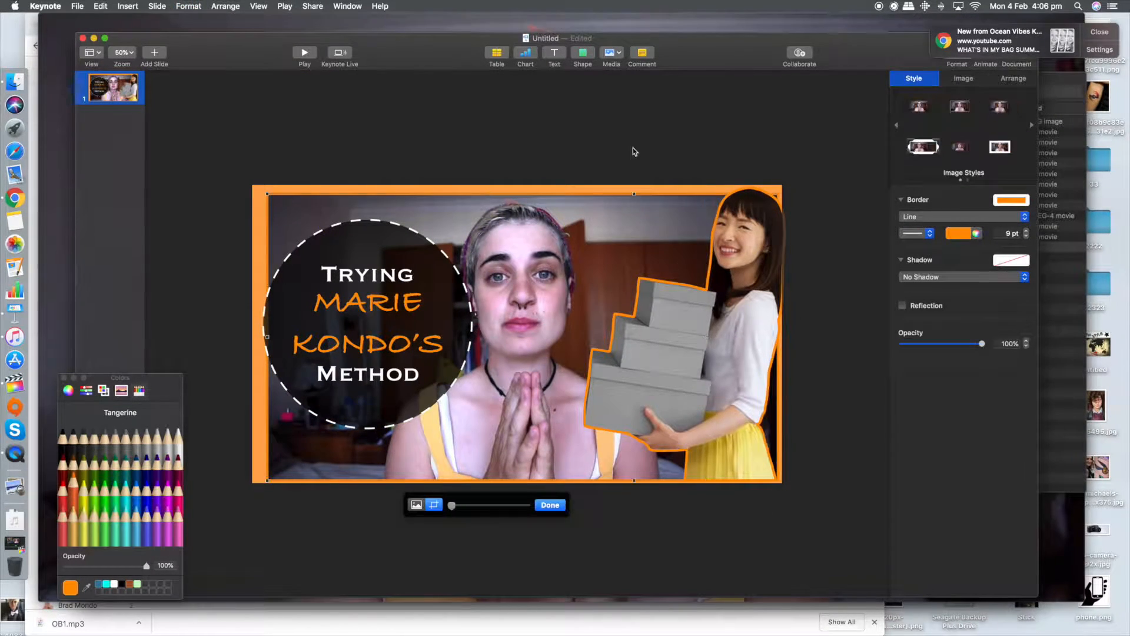
{"action": "left_click", "coordinate": [553, 504]}
{"action": "left_click_drag", "start_coordinate": [643, 217], "coordinate": [637, 214]}
{"action": "left_click", "coordinate": [836, 237]}
Step: Nudge the title text and its circles slightly left, and shift the woman's cutout slightly up and right
{"action": "left_click", "coordinate": [436, 268]}
{"action": "left_click_drag", "start_coordinate": [368, 302], "coordinate": [358, 302]}
{"action": "left_click", "coordinate": [436, 268]}
{"action": "left_click_drag", "start_coordinate": [436, 268], "coordinate": [426, 267]}
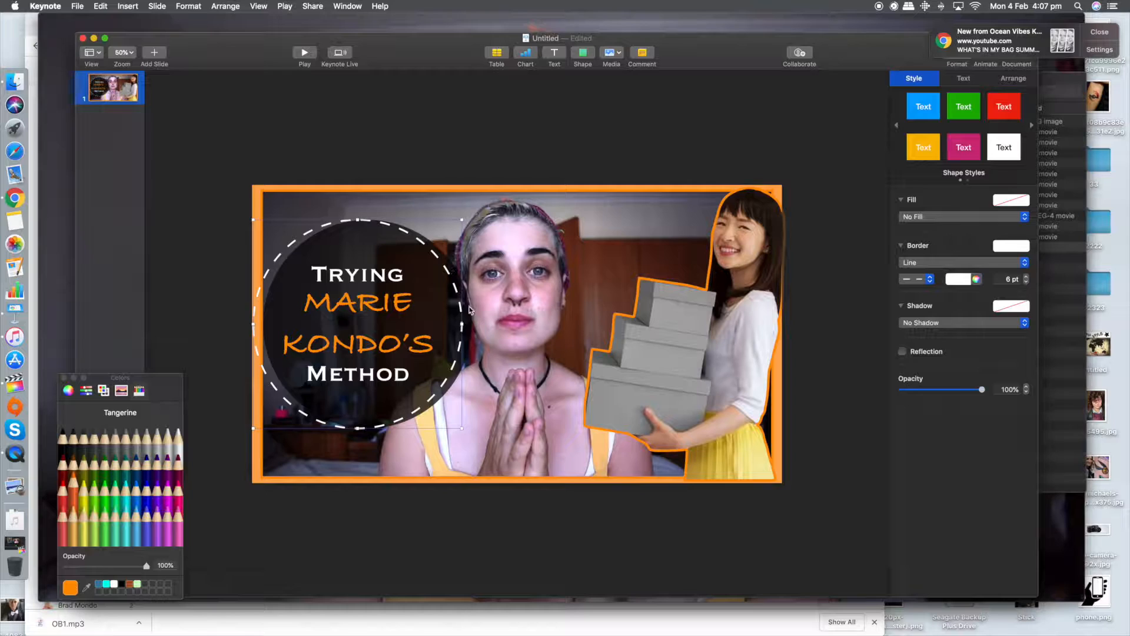
{"action": "left_click", "coordinate": [405, 136]}
{"action": "left_click_drag", "start_coordinate": [765, 245], "coordinate": [771, 235]}
{"action": "left_click", "coordinate": [816, 241]}
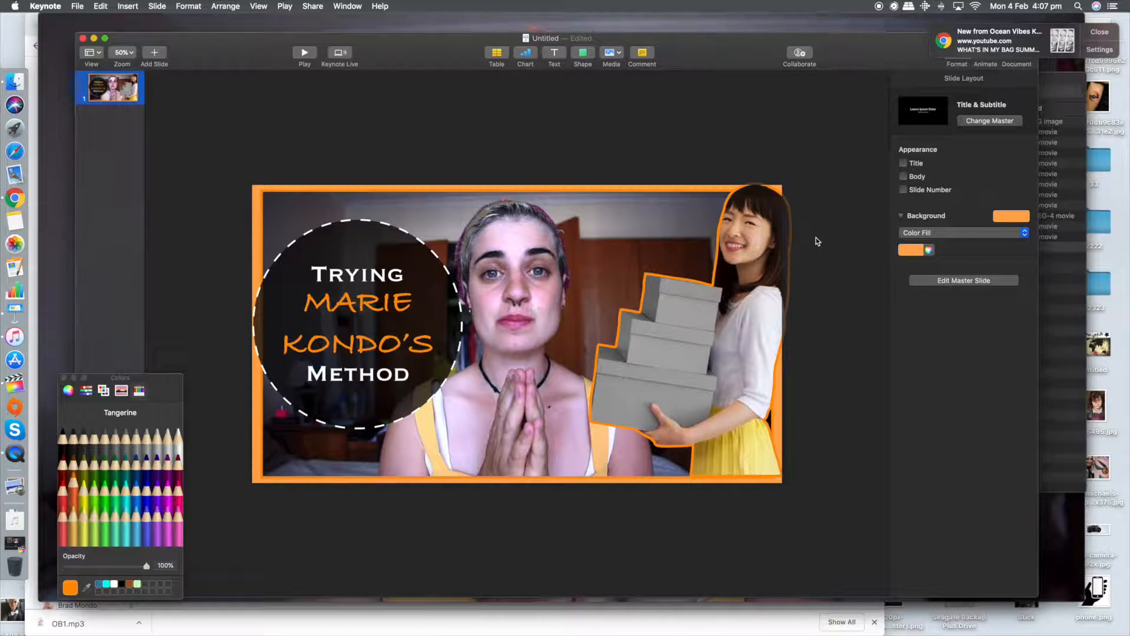
Step: Set up an image export of all slides as JPEG (High Quality) and continue to the save location
{"action": "left_click", "coordinate": [77, 6]}
{"action": "mouse_move", "coordinate": [129, 122]}
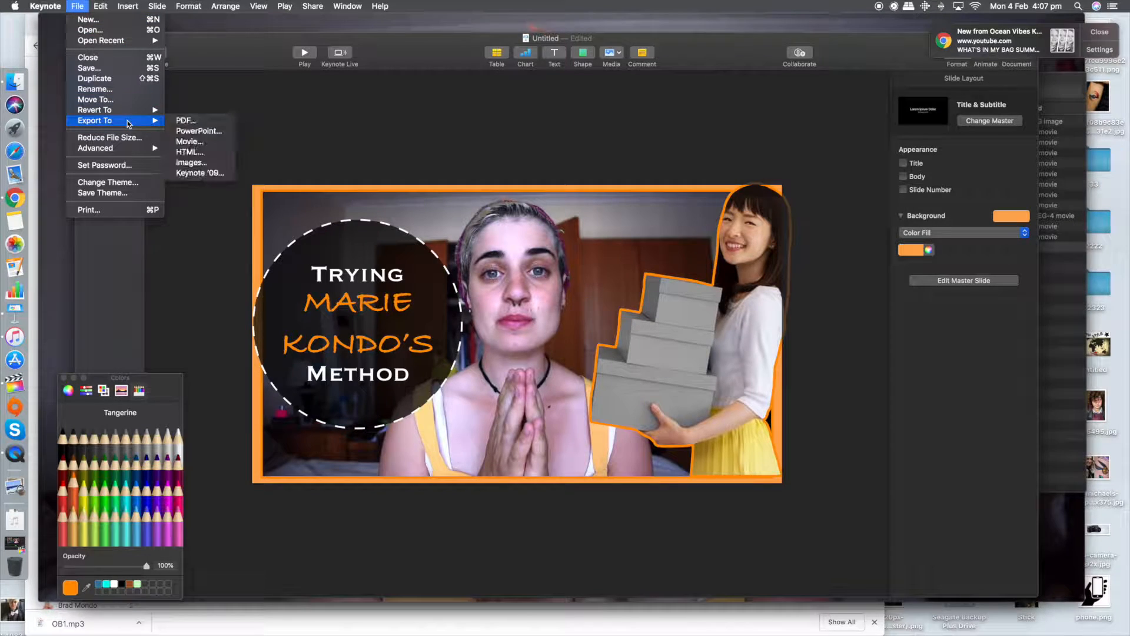
{"action": "left_click", "coordinate": [189, 162]}
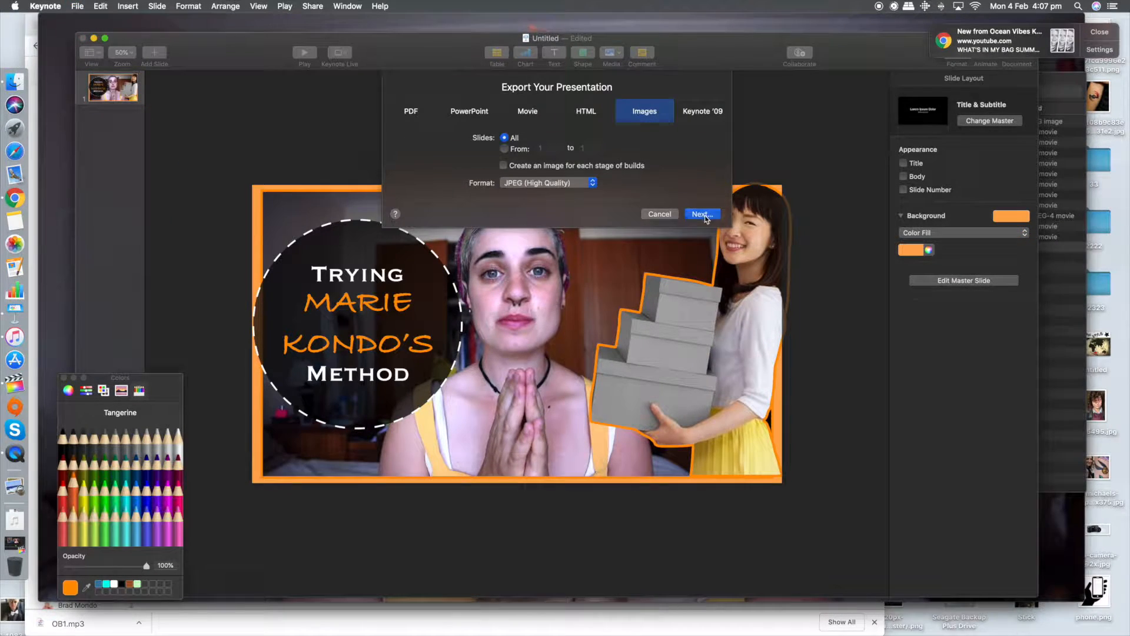
{"action": "left_click", "coordinate": [704, 214]}
{"action": "scroll", "coordinate": [406, 203], "scroll_direction": "down", "scroll_amount": 7}
{"action": "scroll", "coordinate": [388, 197], "scroll_direction": "up", "scroll_amount": 2}
{"action": "left_click", "coordinate": [377, 172]}
{"action": "left_click", "coordinate": [452, 153]}
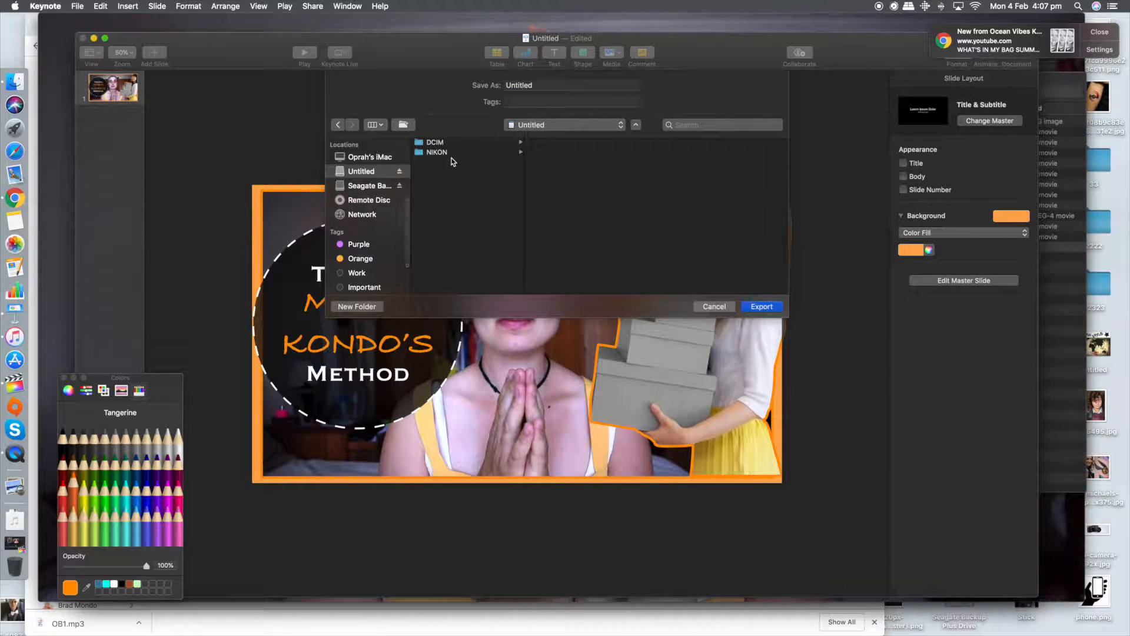
{"action": "left_click", "coordinate": [550, 143]}
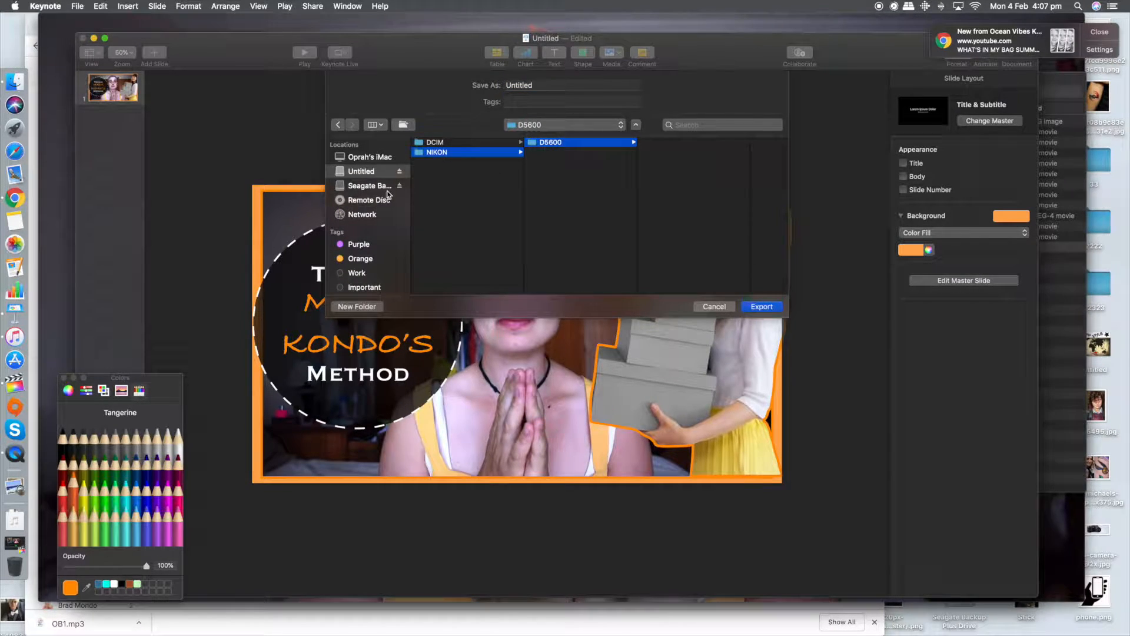
Step: Export the thumbnail to the Marie Kondo folder under Youtube, 2019, Reg on the Seagate drive
{"action": "left_click", "coordinate": [386, 187]}
{"action": "scroll", "coordinate": [459, 247], "scroll_direction": "down", "scroll_amount": 3}
{"action": "left_click", "coordinate": [462, 285]}
{"action": "left_click", "coordinate": [547, 162]}
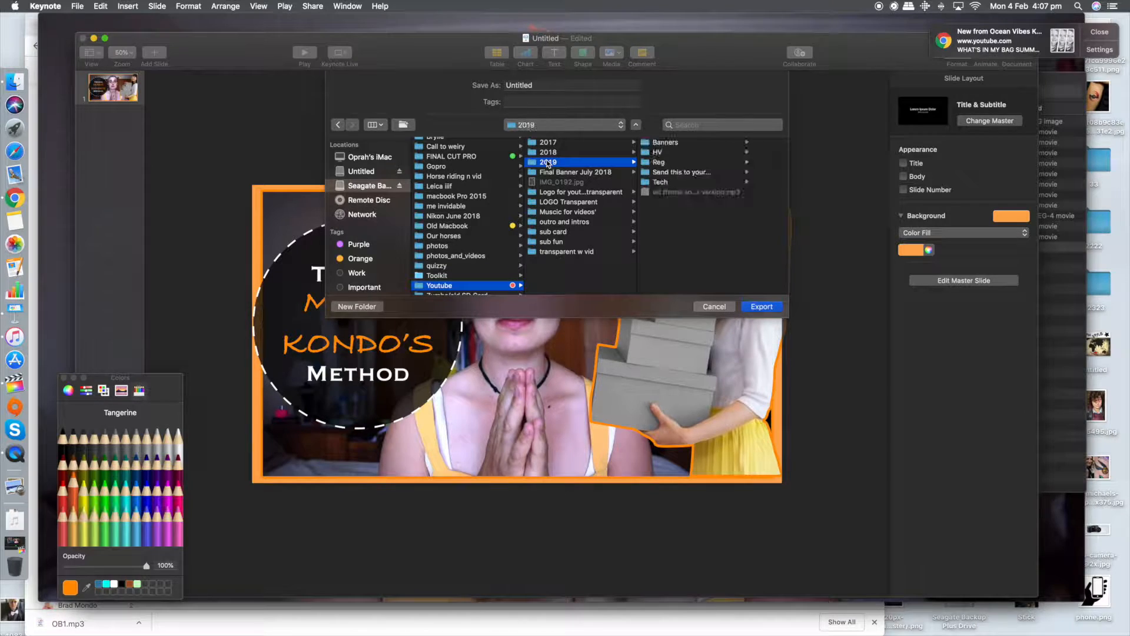
{"action": "left_click", "coordinate": [676, 163]}
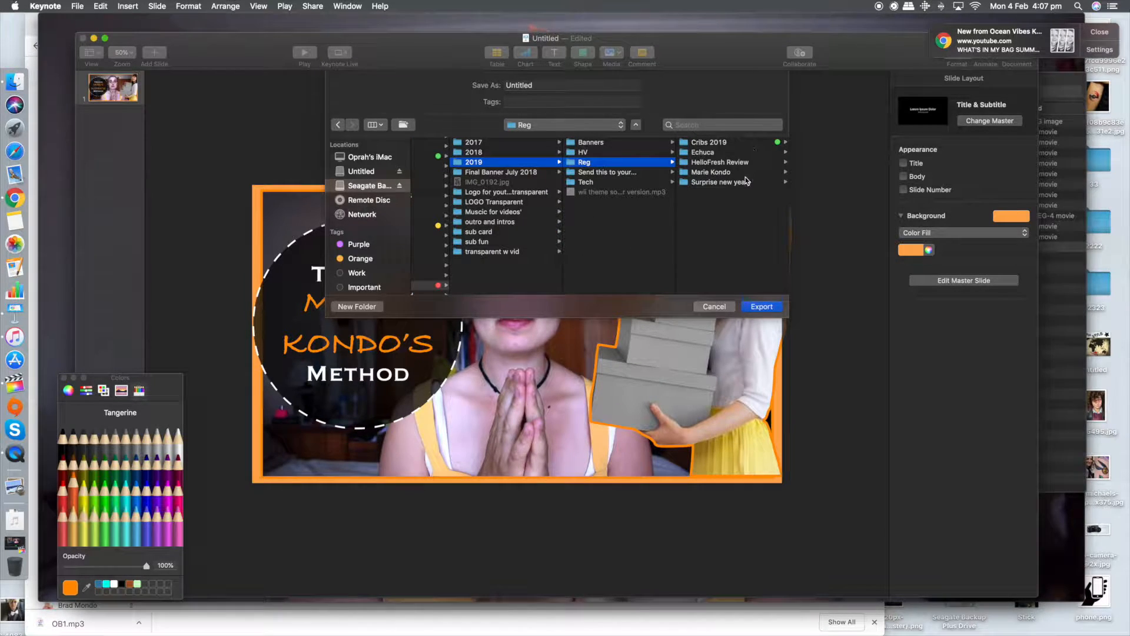
{"action": "left_click", "coordinate": [738, 173]}
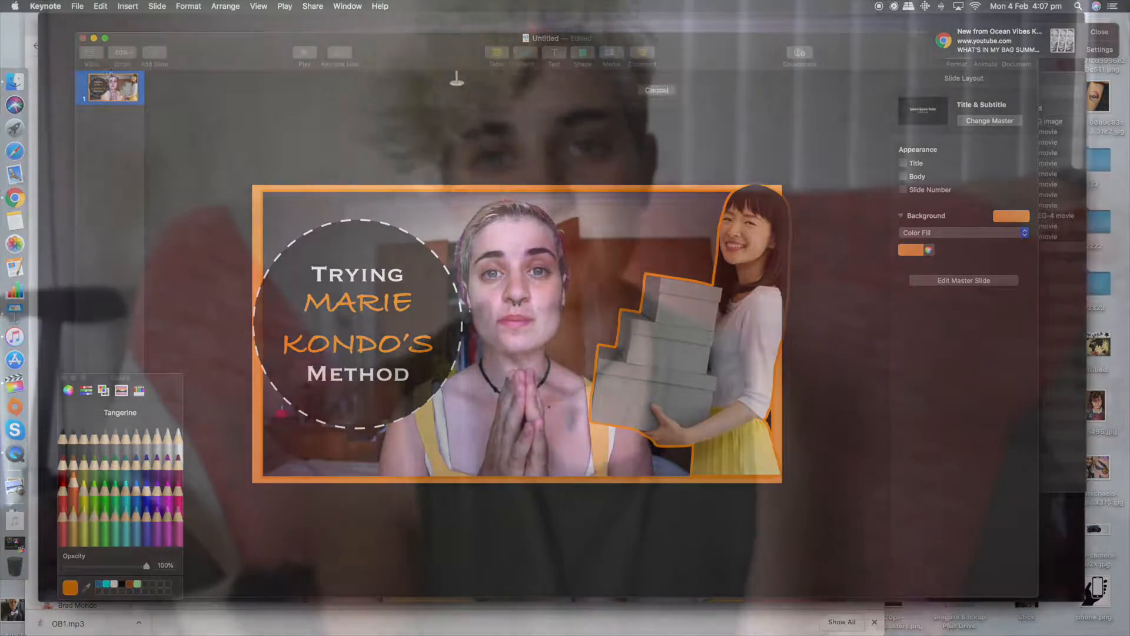